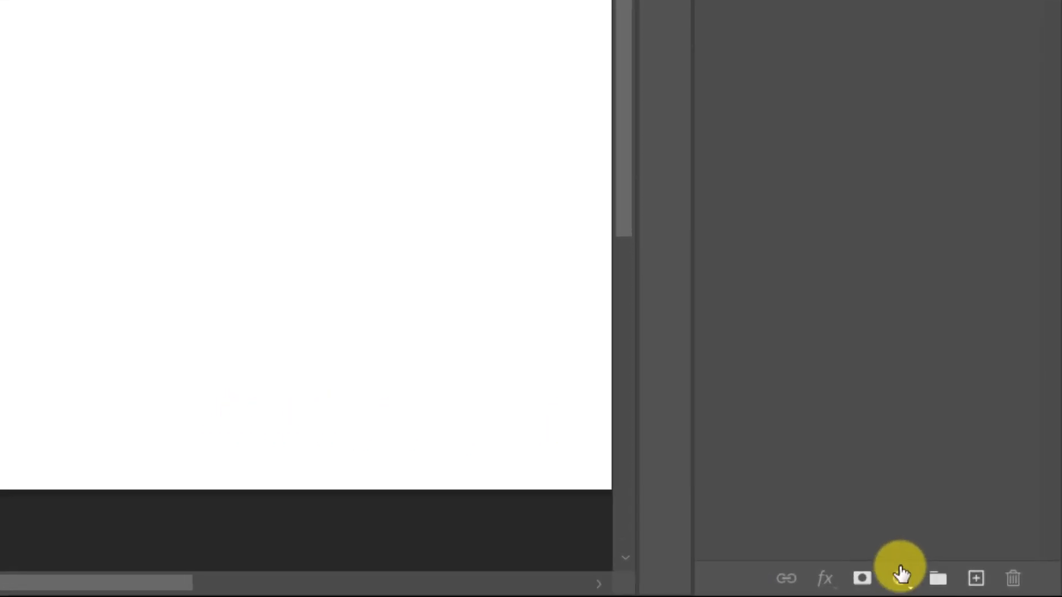
# Step: Add a Gradient fill layer and apply the Black, White preset from the Basics gradients
pyautogui.click(959, 585)
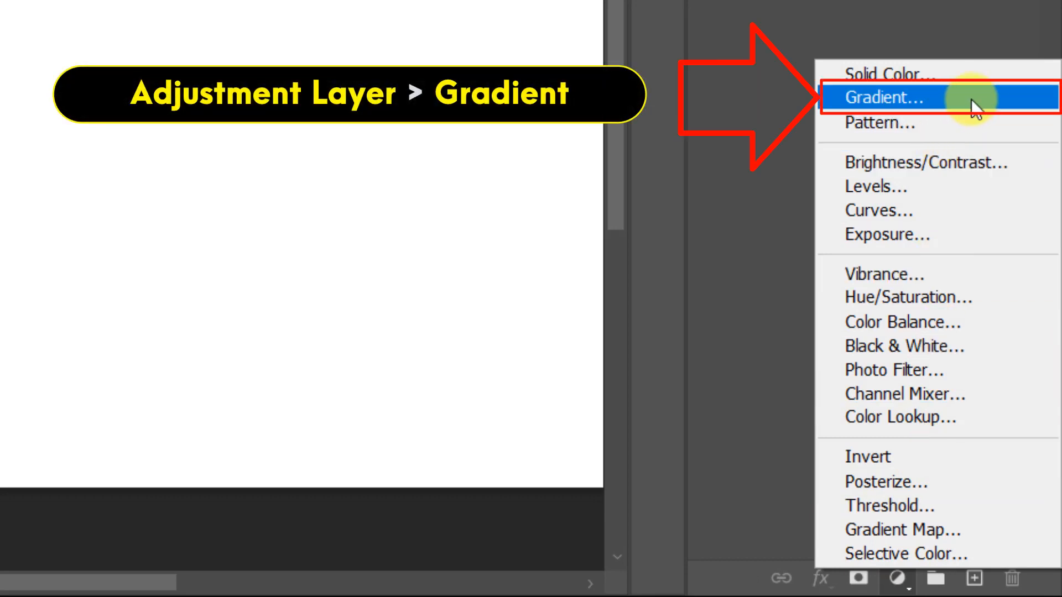
pyautogui.click(994, 94)
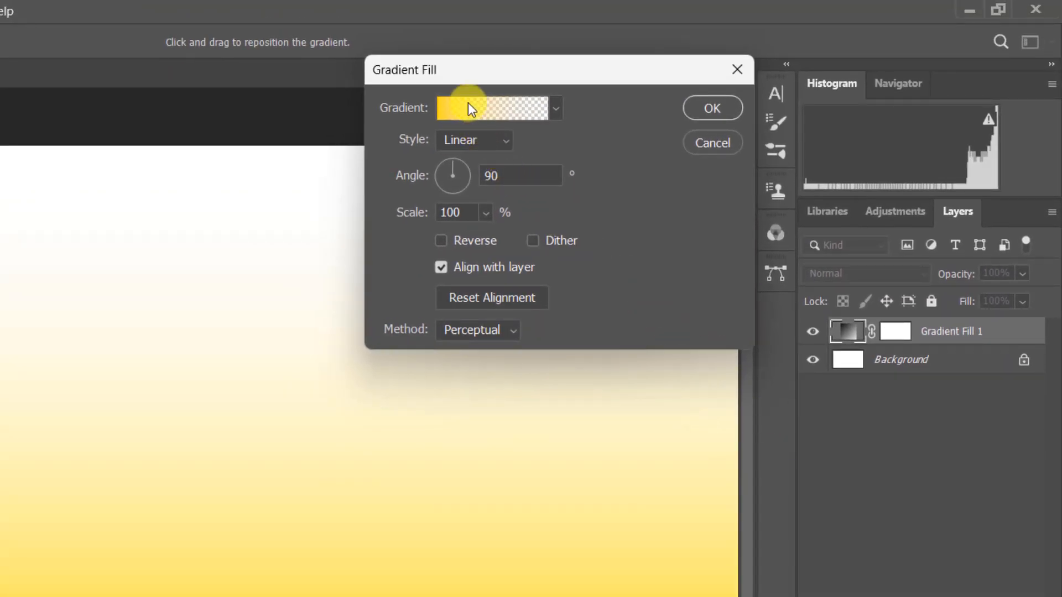
pyautogui.click(468, 108)
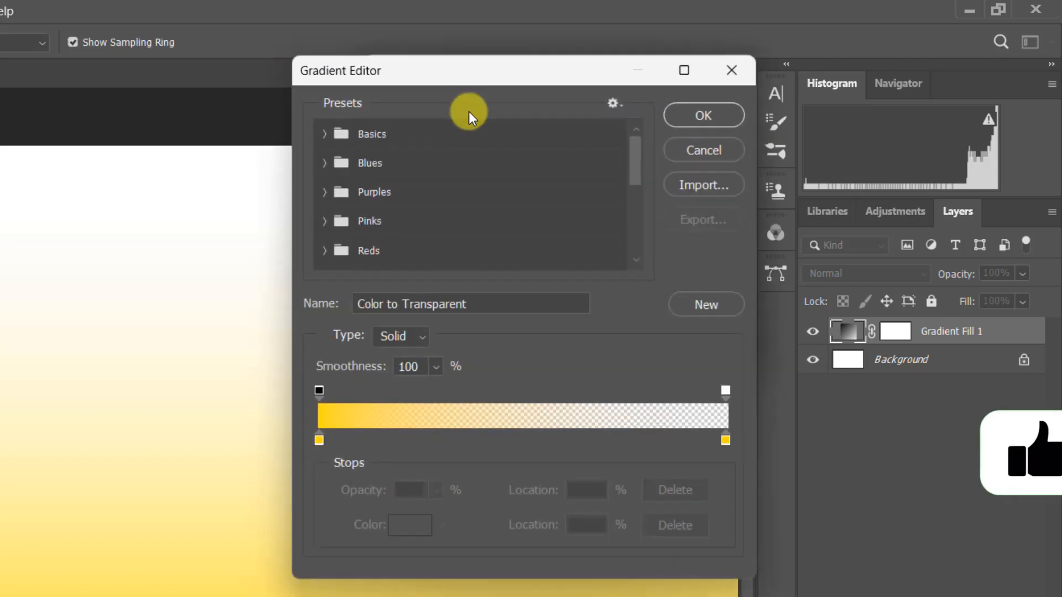
pyautogui.click(325, 137)
pyautogui.click(416, 166)
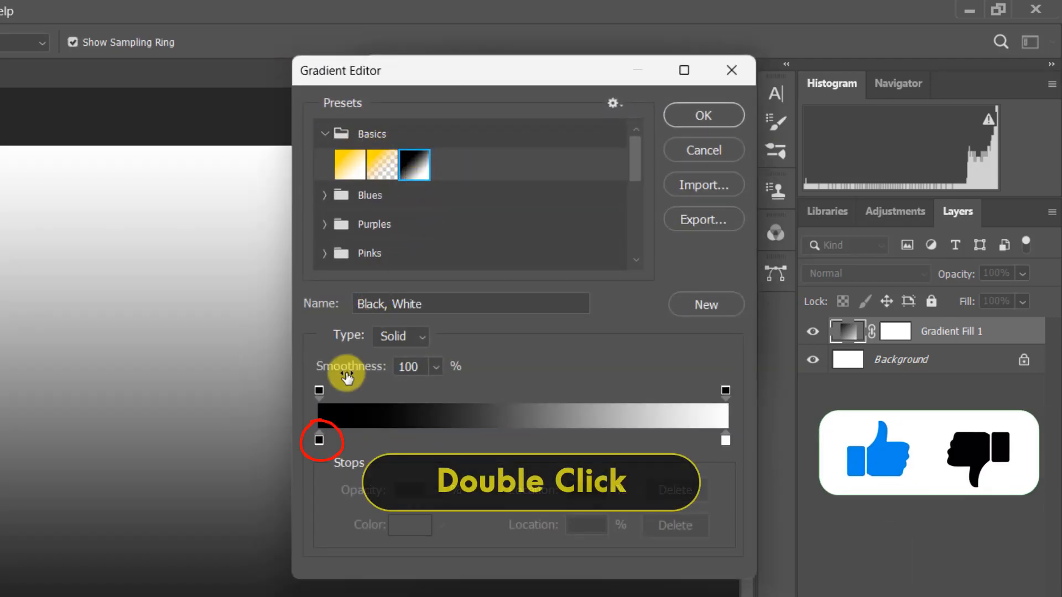
# Step: Change the gradient's black colour stop to blue 82a2d2 and accept the edited gradient
pyautogui.doubleClick(319, 441)
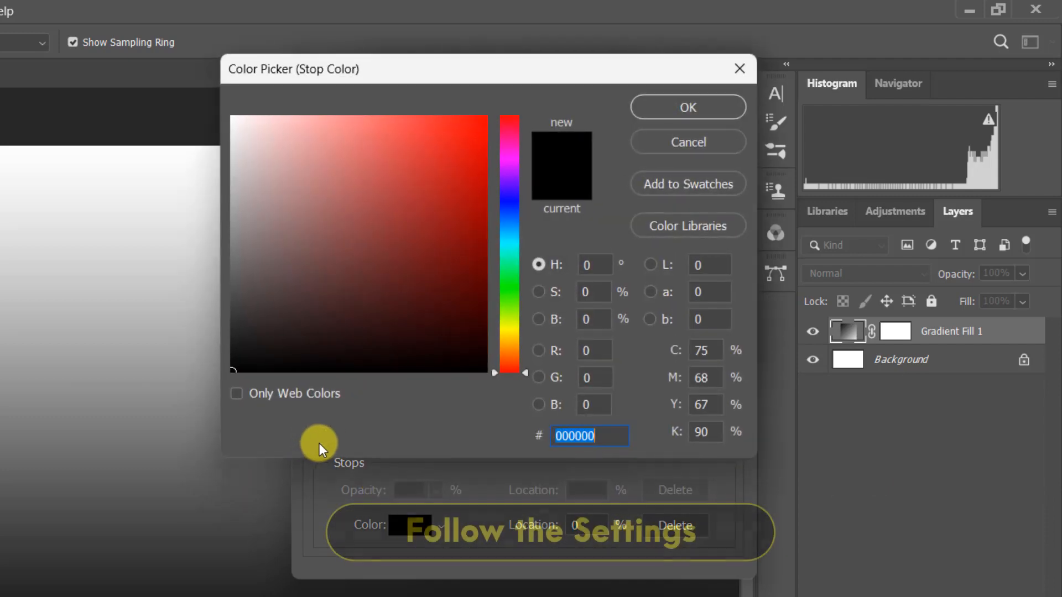
pyautogui.click(513, 218)
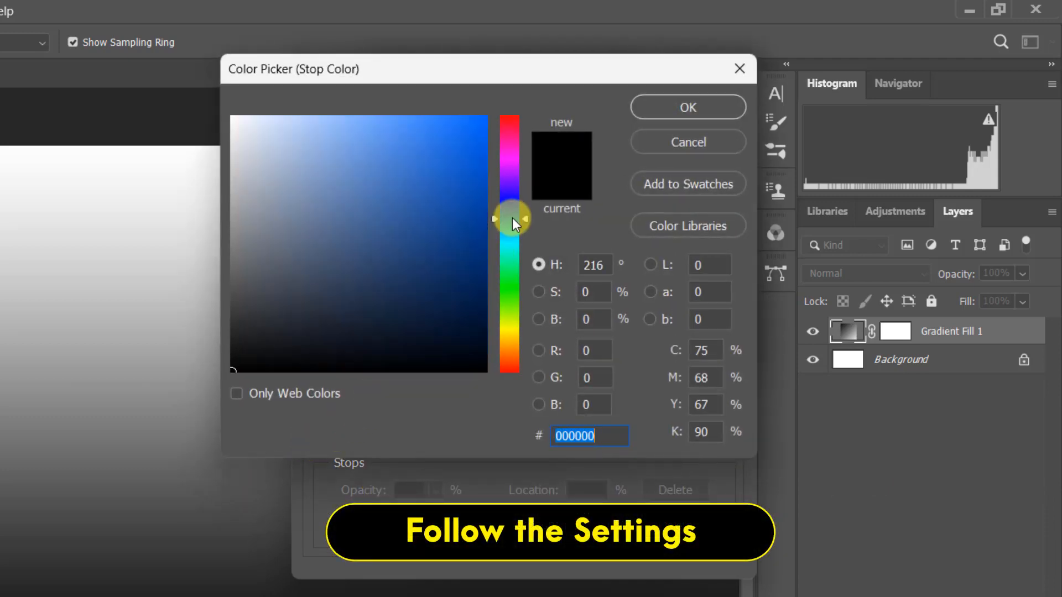
pyautogui.click(328, 161)
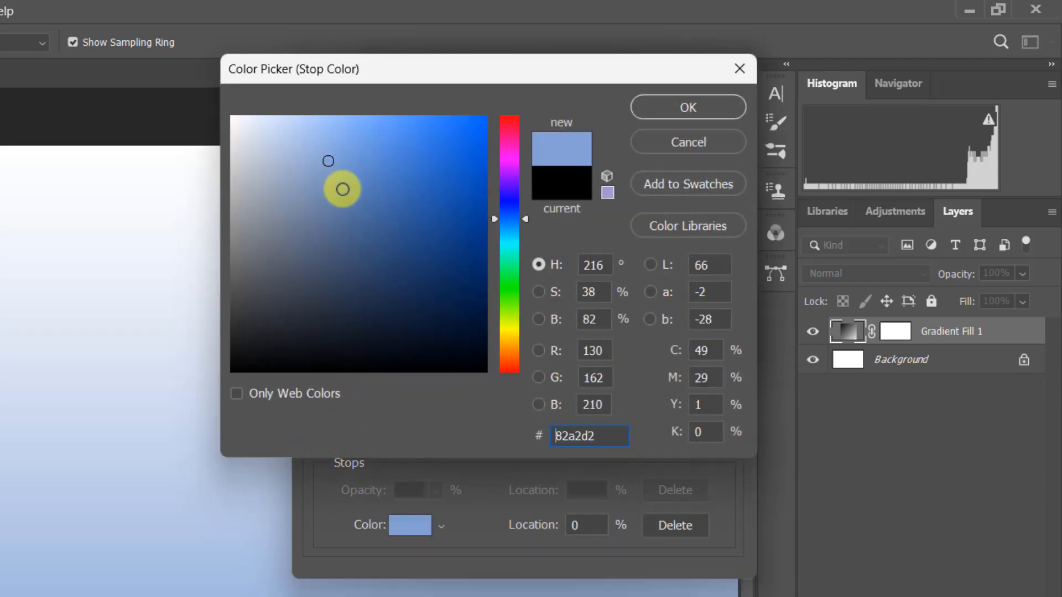
pyautogui.click(685, 110)
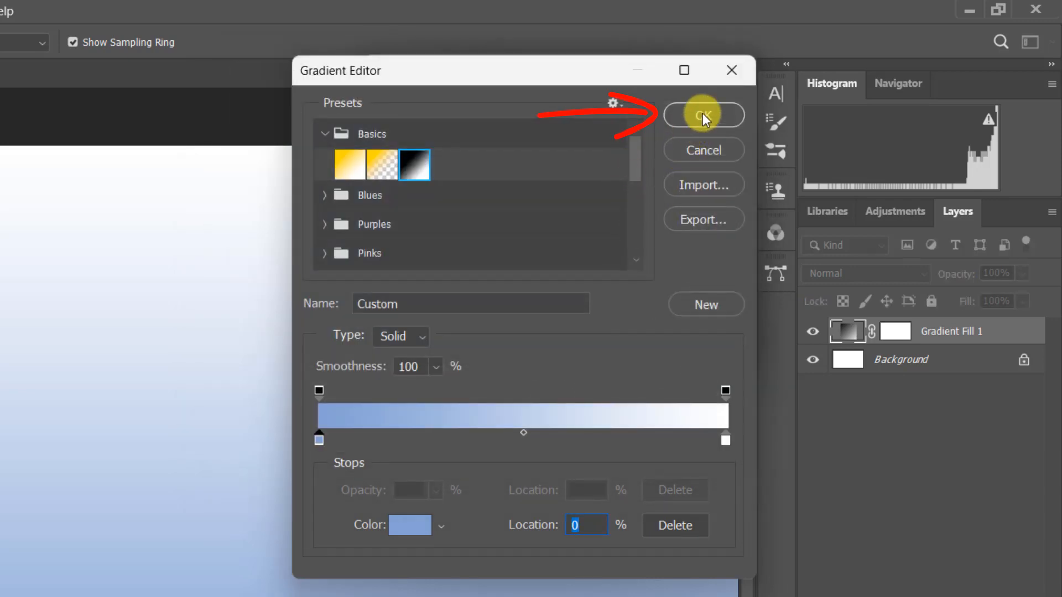
pyautogui.click(703, 113)
# Step: Set the gradient fill to Radial style, reversed, with a scale of 230%, and apply it
pyautogui.click(505, 138)
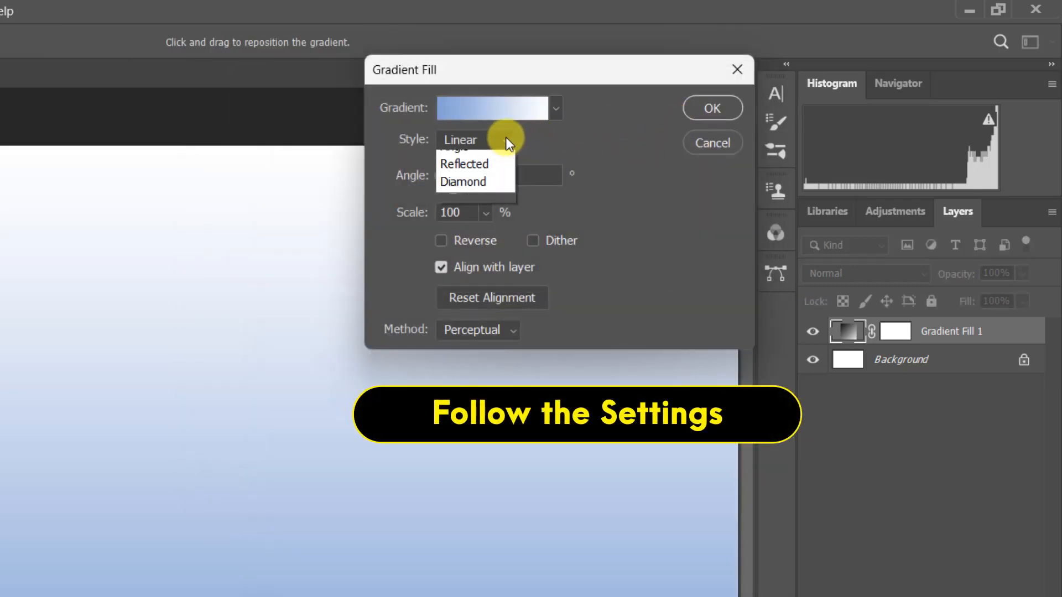
pyautogui.click(486, 172)
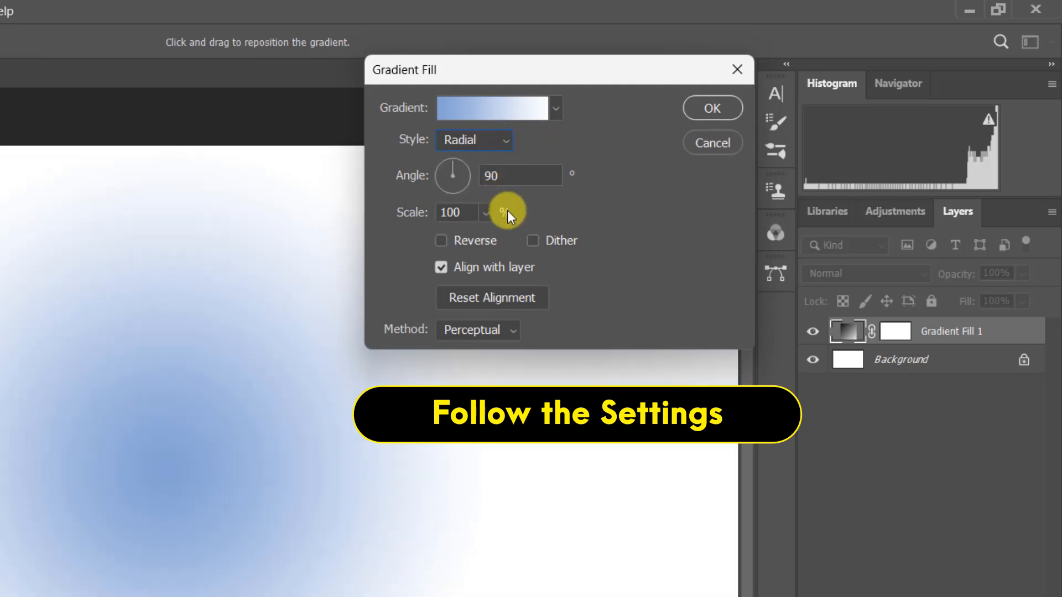
pyautogui.click(486, 243)
pyautogui.moveTo(471, 216); pyautogui.dragTo(439, 211)
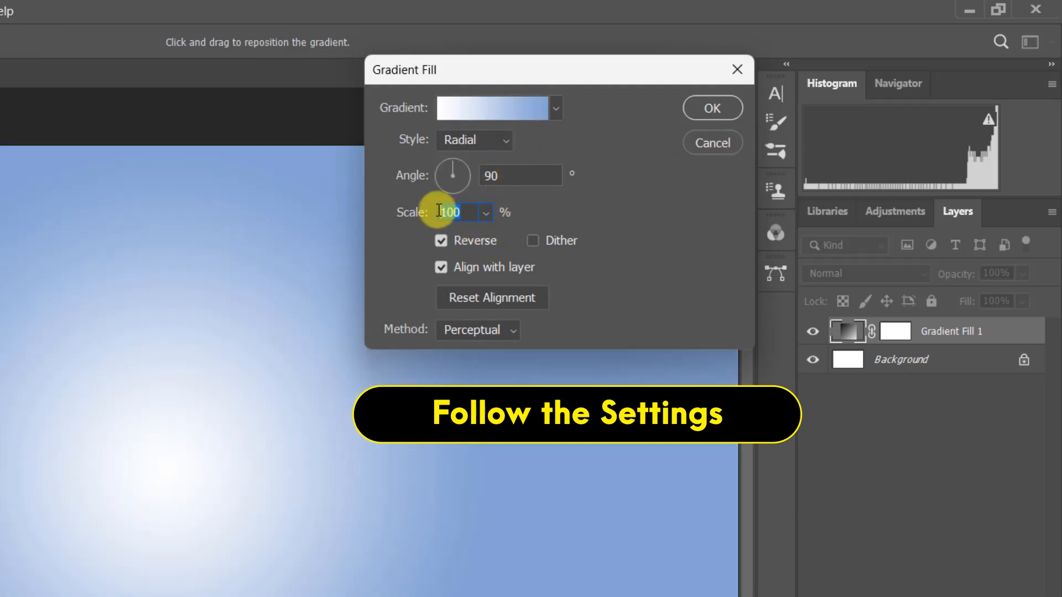
pyautogui.write('230')
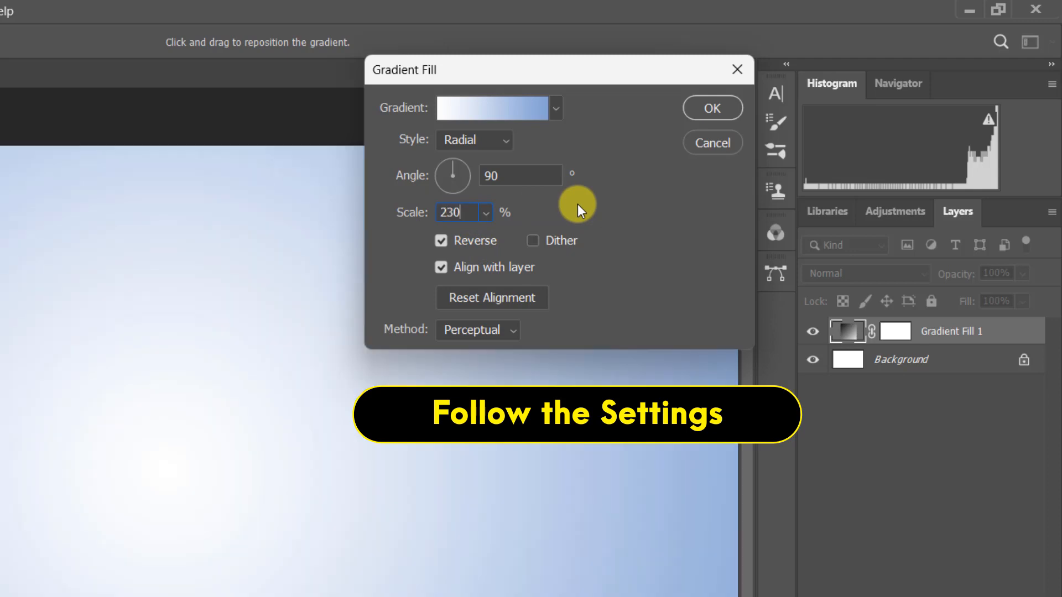
pyautogui.click(706, 106)
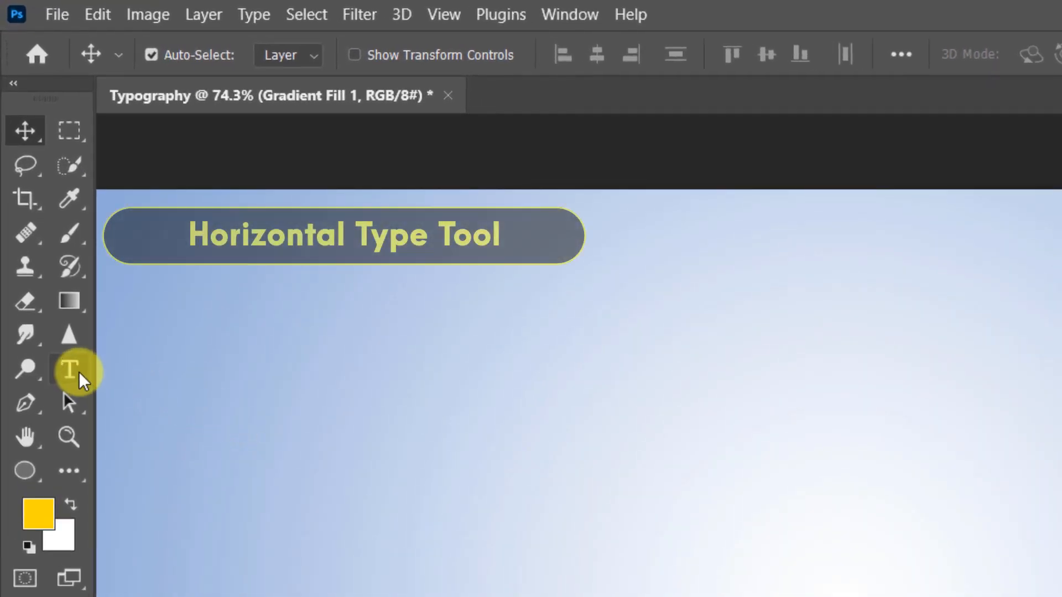
# Step: Add the text "KICK" to the canvas with the Horizontal Type tool and commit it
pyautogui.click(62, 313)
pyautogui.click(290, 369)
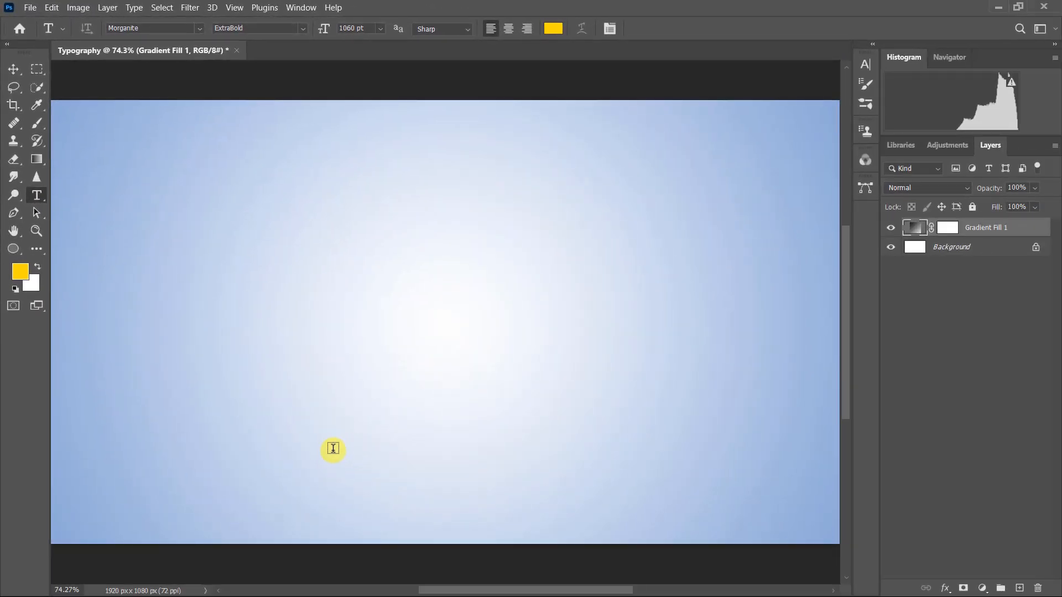
pyautogui.click(333, 449)
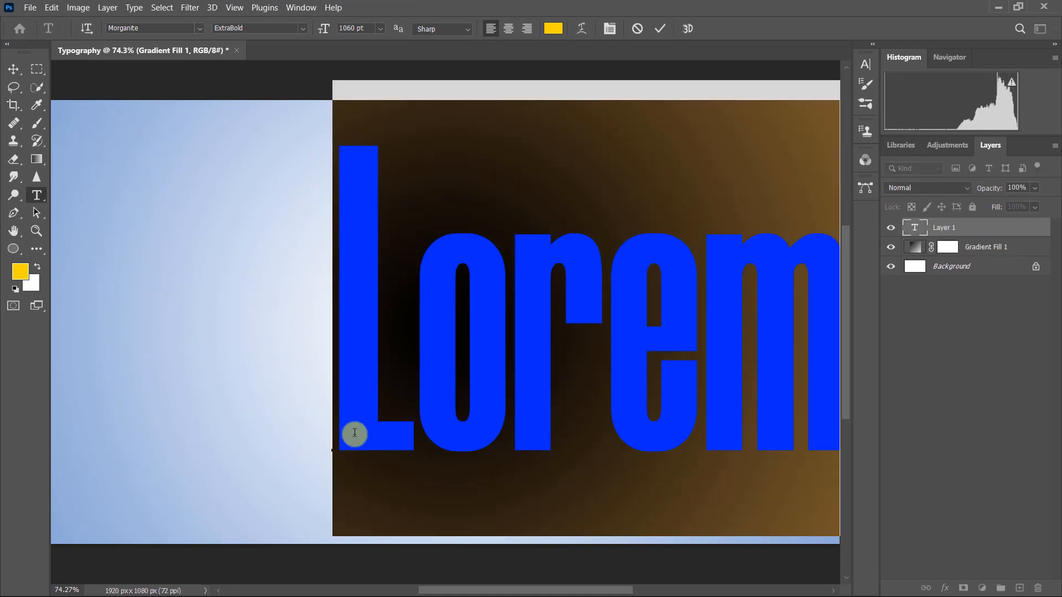
pyautogui.write('KICK')
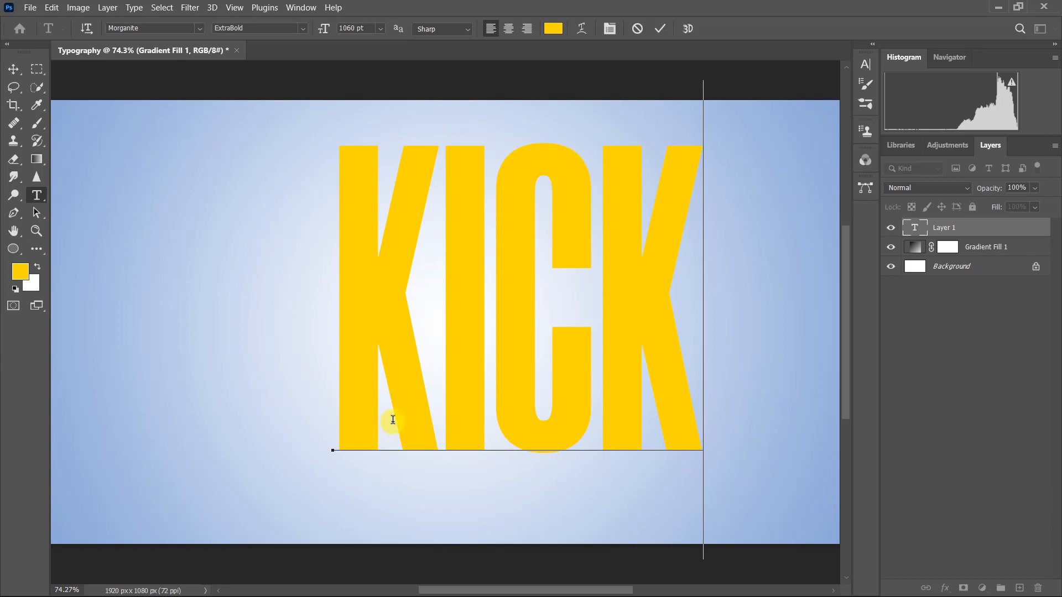
pyautogui.click(660, 29)
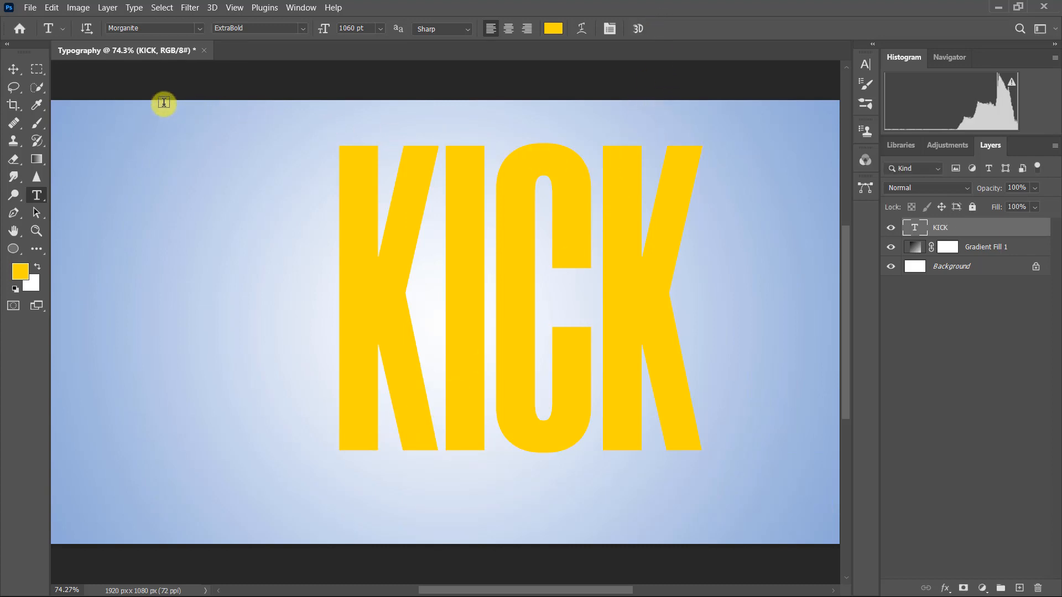
# Step: Centre the KICK text horizontally and vertically on the whole canvas, and clear the selection
pyautogui.click(15, 69)
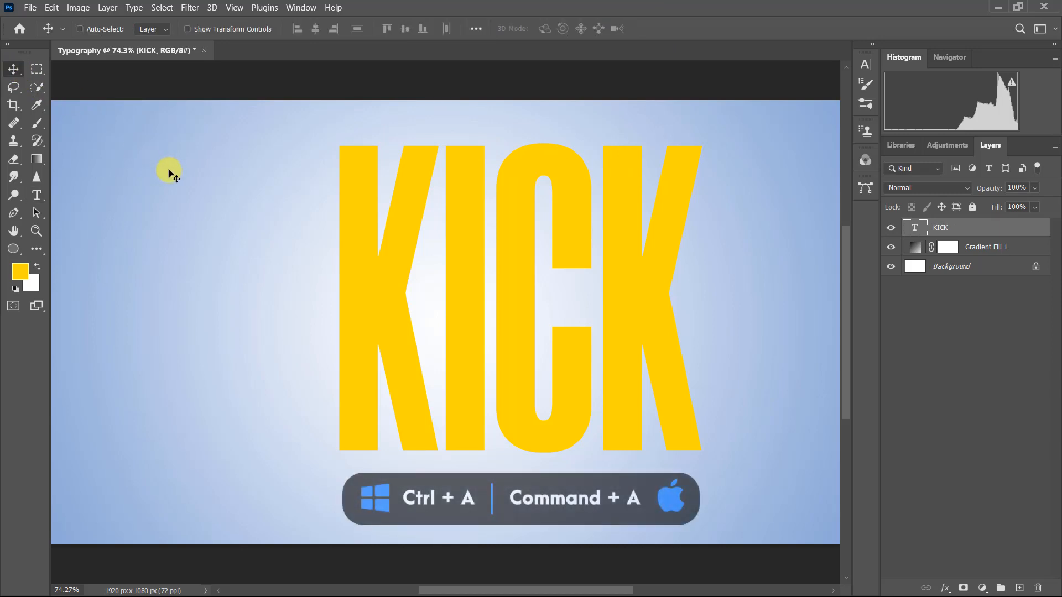
pyautogui.hotkey('ctrl', 'a')
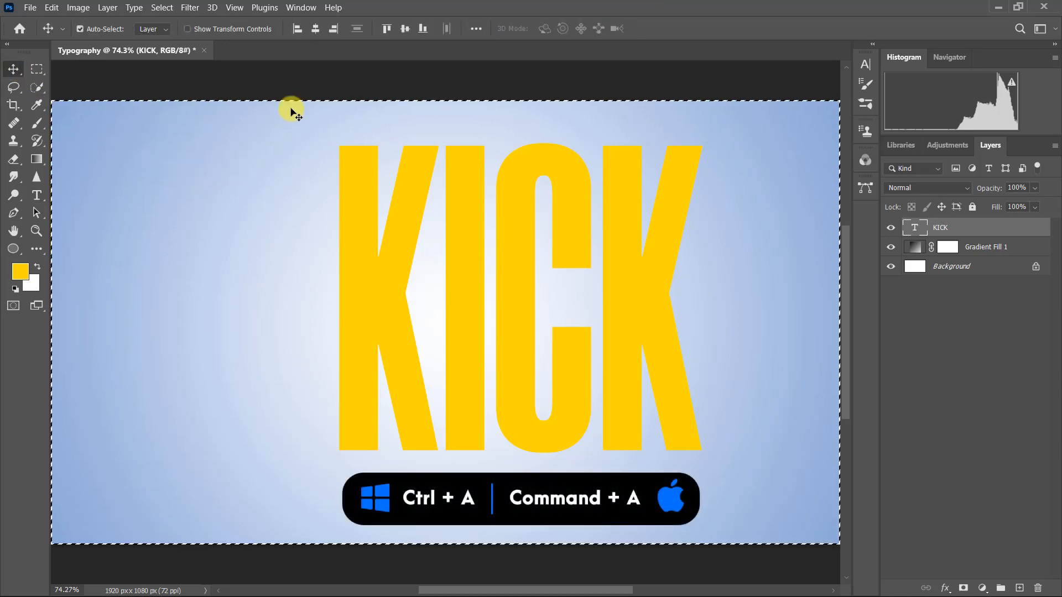
pyautogui.click(317, 30)
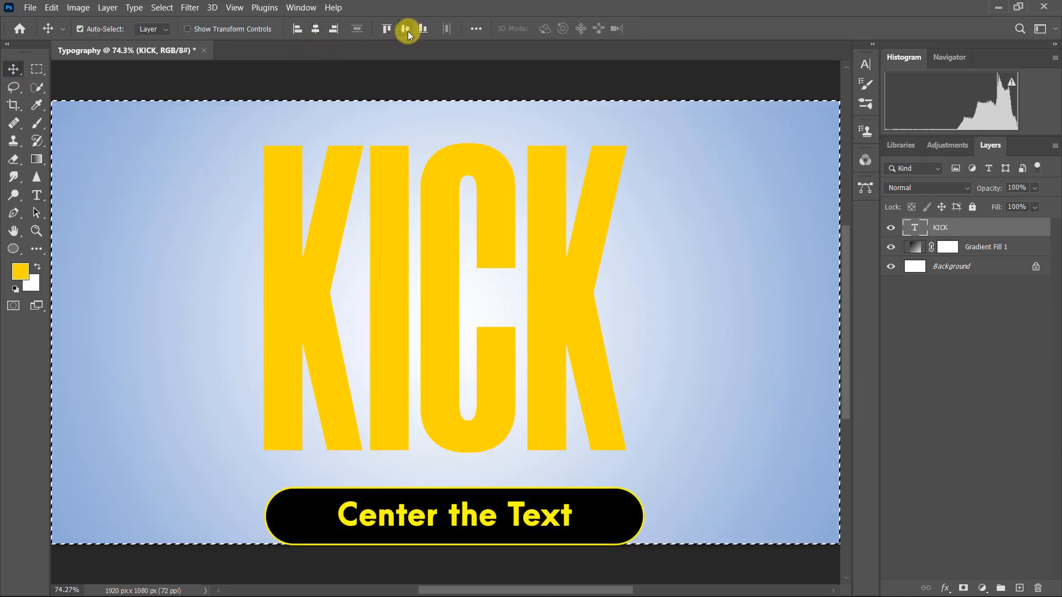
pyautogui.click(406, 30)
pyautogui.hotkey('ctrl', 'd')
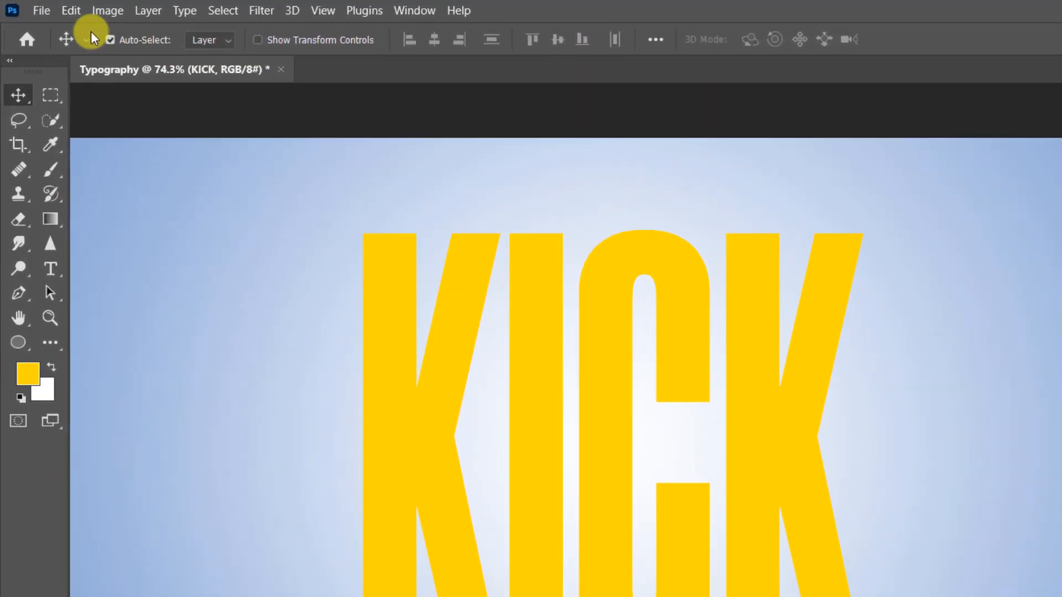
# Step: Place Player.png from the Project 44 folder into the document as an embedded image
pyautogui.click(30, 7)
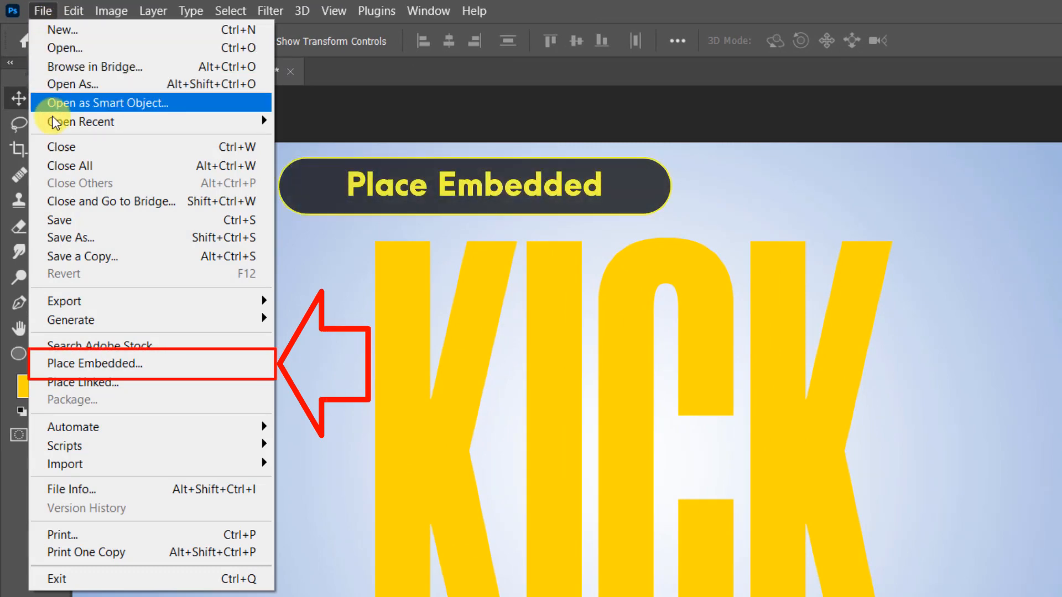
pyautogui.click(190, 364)
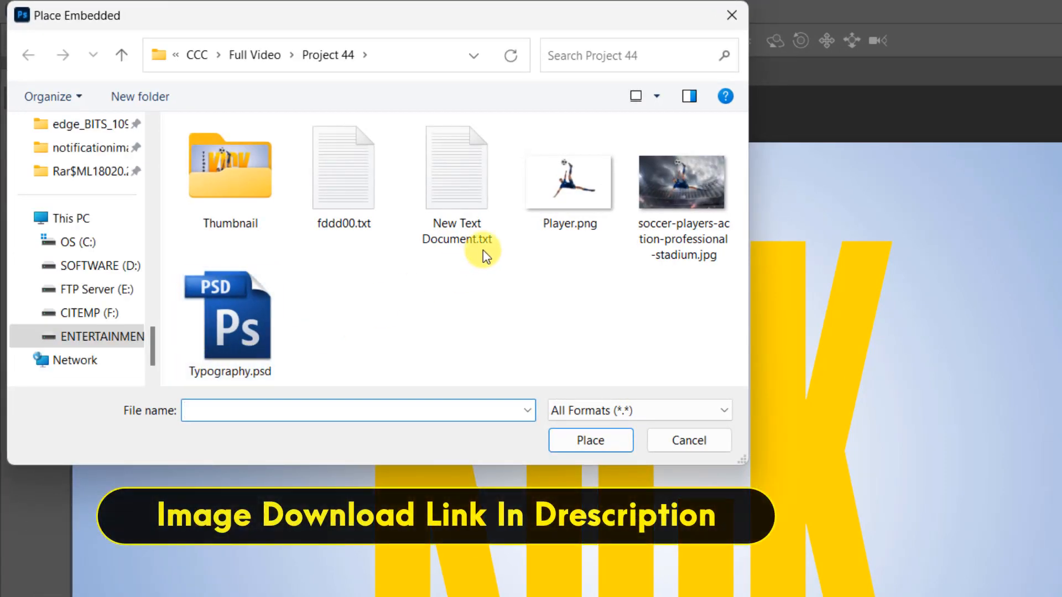
pyautogui.click(563, 183)
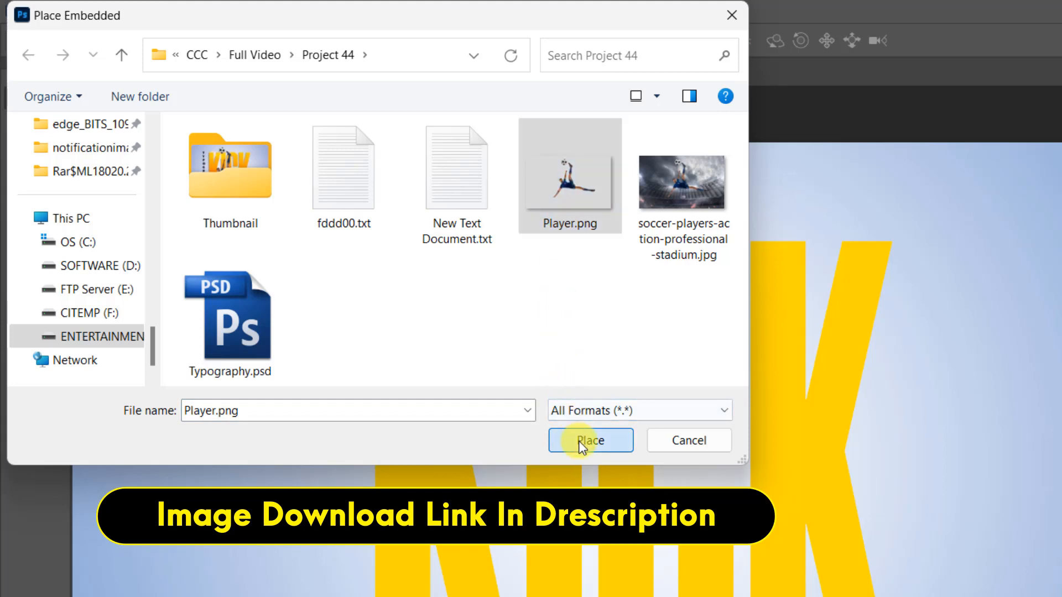
pyautogui.click(579, 441)
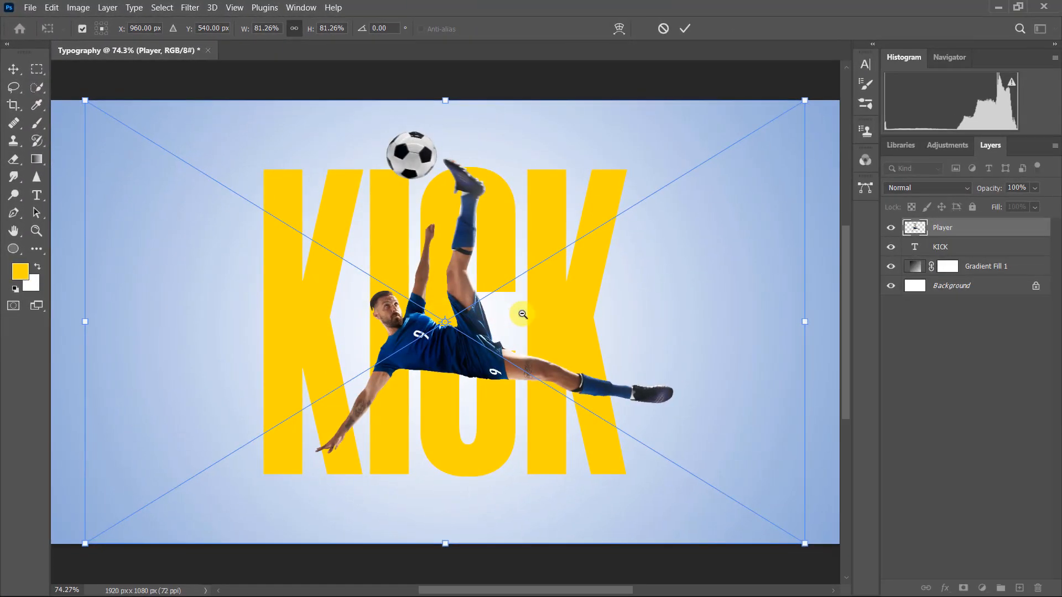
# Step: Scale the placed player image to about 95.6%, positioned over the KICK text, and commit the transform
pyautogui.keyDown('alt'); pyautogui.click(522, 314); pyautogui.keyUp('alt')
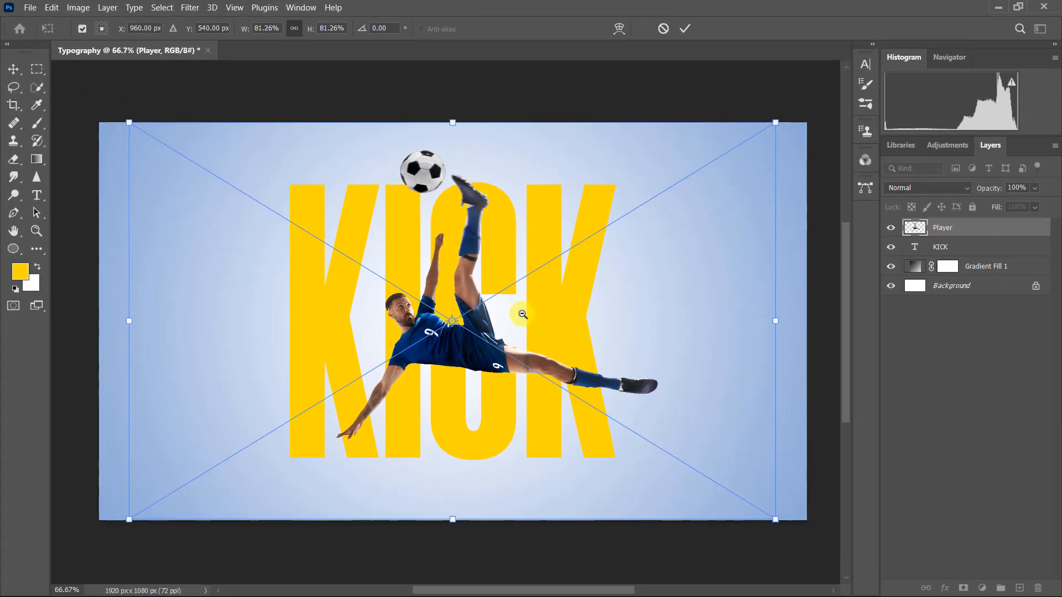
pyautogui.keyDown('alt'); pyautogui.click(520, 309); pyautogui.keyUp('alt')
pyautogui.moveTo(224, 469); pyautogui.dragTo(175, 502)
pyautogui.moveTo(717, 171); pyautogui.dragTo(737, 158)
pyautogui.moveTo(174, 502); pyautogui.dragTo(163, 509)
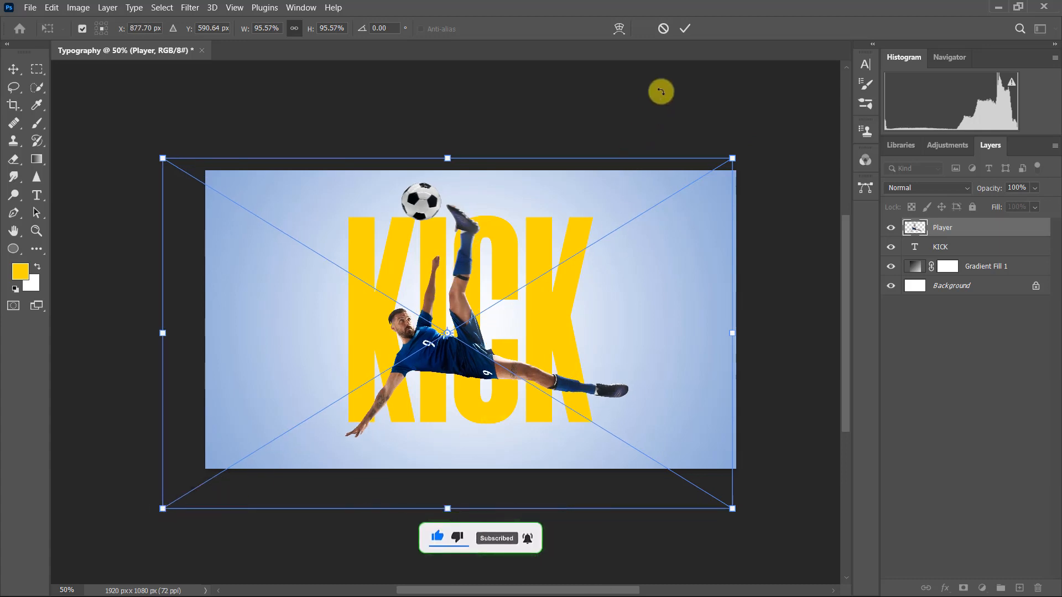
pyautogui.click(685, 29)
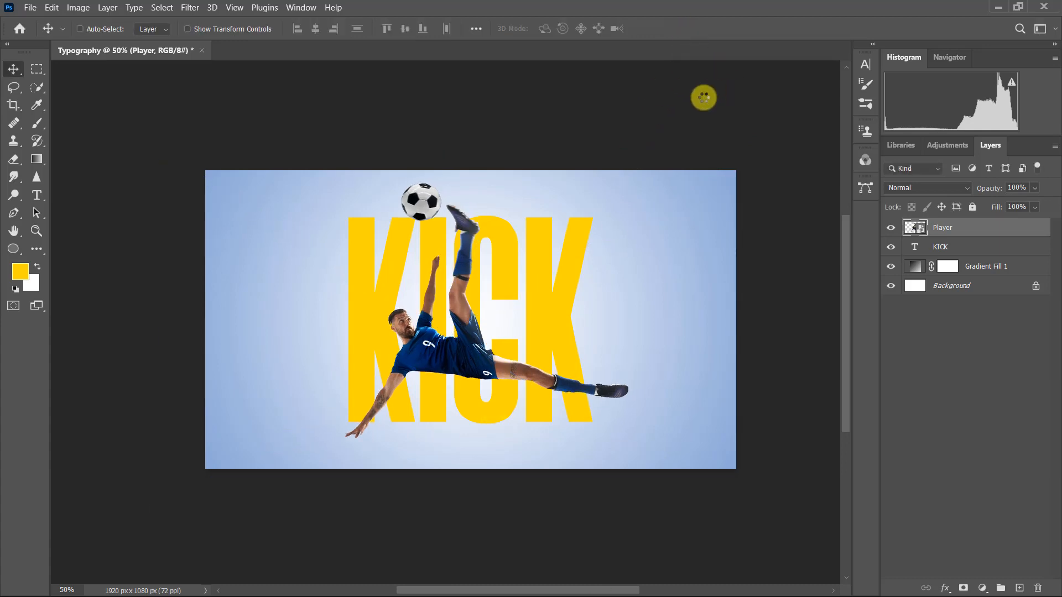
# Step: Clip the Player layer to the KICK text layer and duplicate the Player layer
pyautogui.hotkey('ctrl', '0')
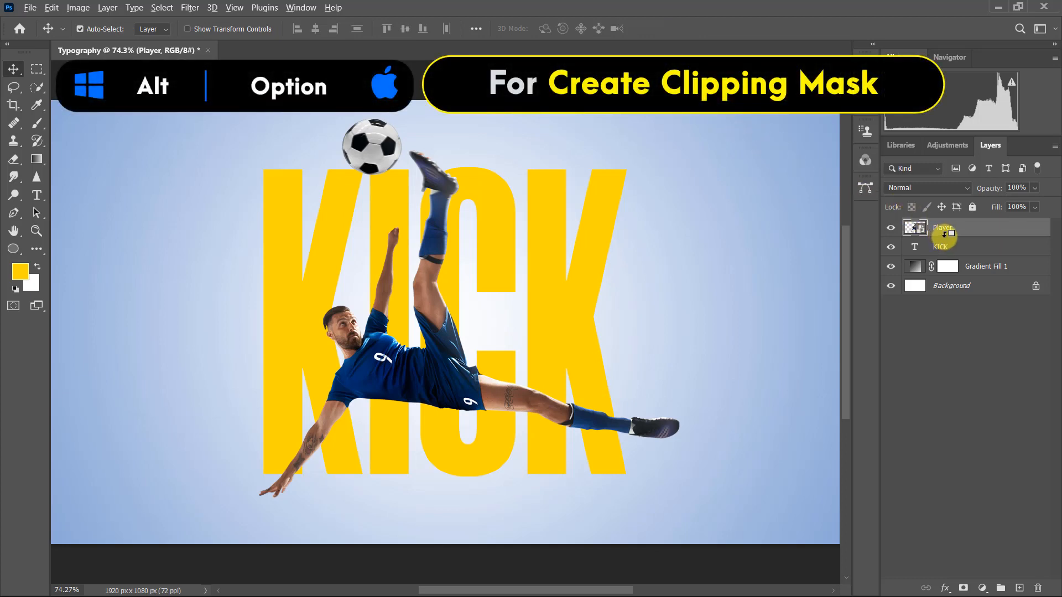
pyautogui.keyDown('alt'); pyautogui.click(942, 235); pyautogui.keyUp('alt')
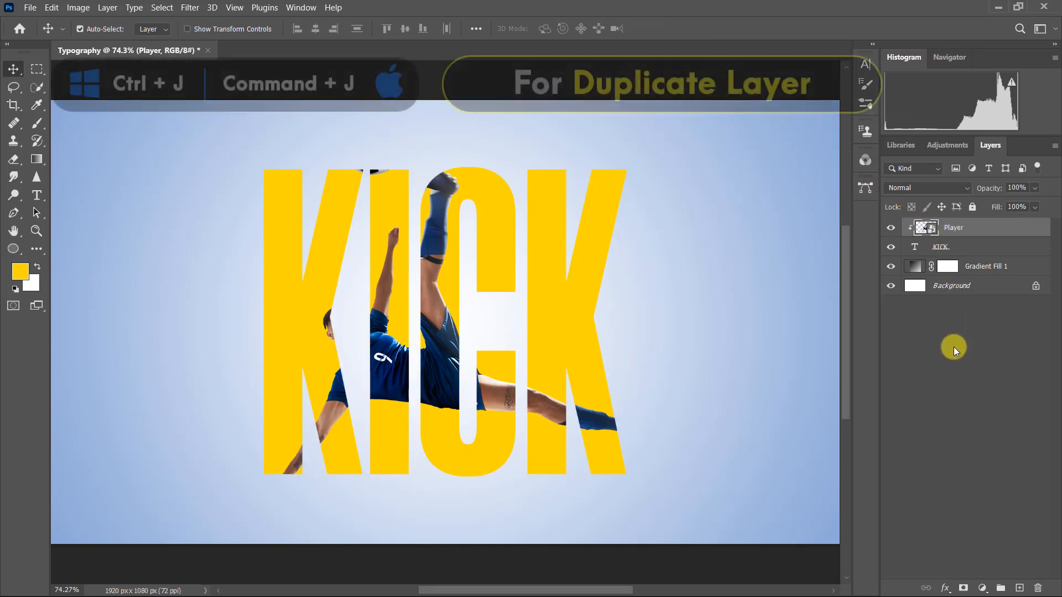
pyautogui.hotkey('ctrl', 'j')
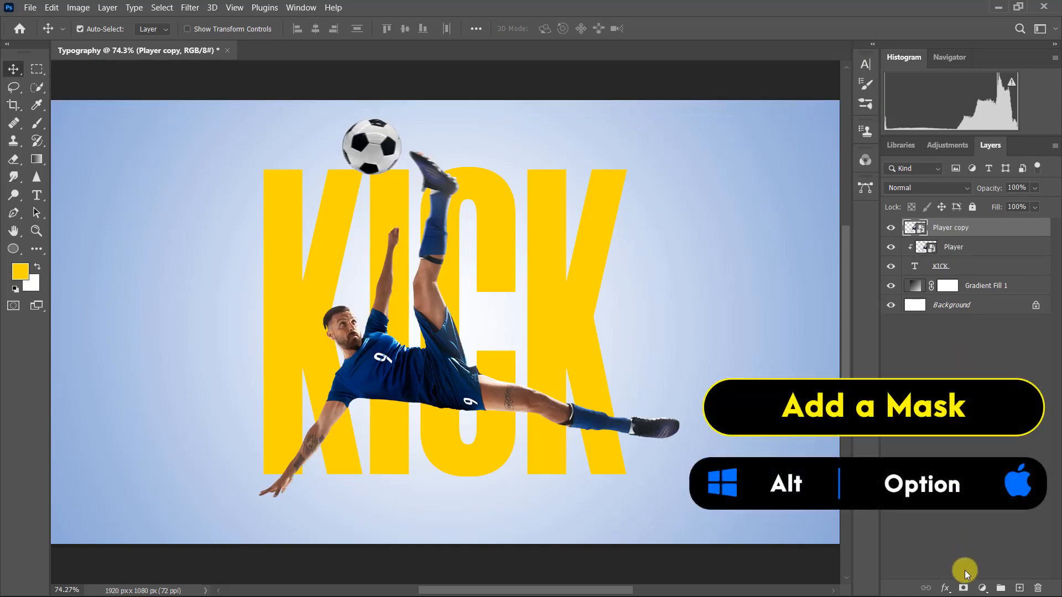
# Step: Add a black mask to the Player copy layer and paint white with an 80 px Hard Round brush over the ball and the limbs extending beyond the letters
pyautogui.keyDown('alt'); pyautogui.click(964, 587); pyautogui.keyUp('alt')
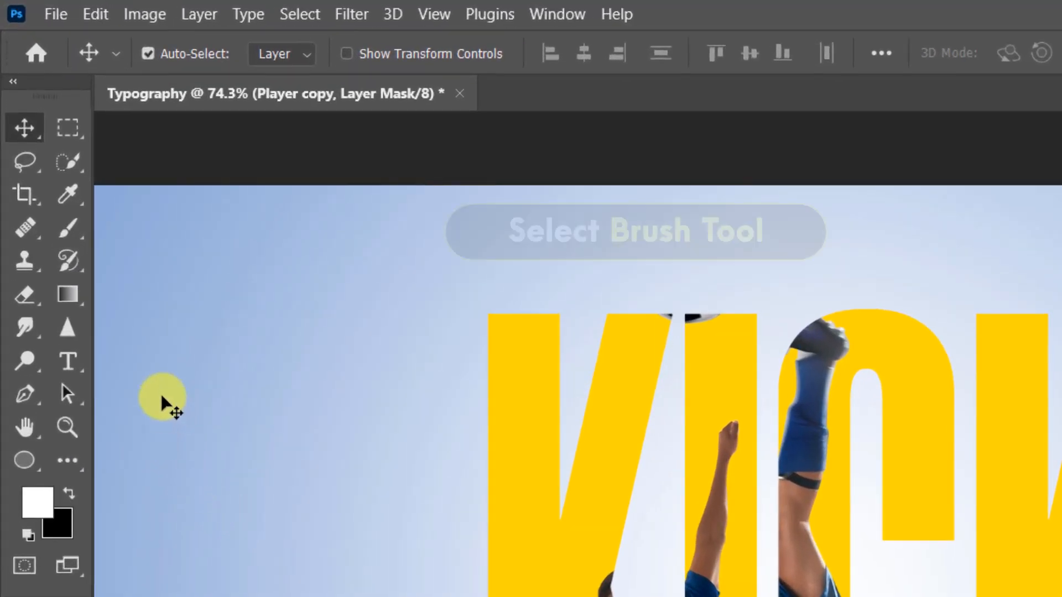
pyautogui.click(78, 227)
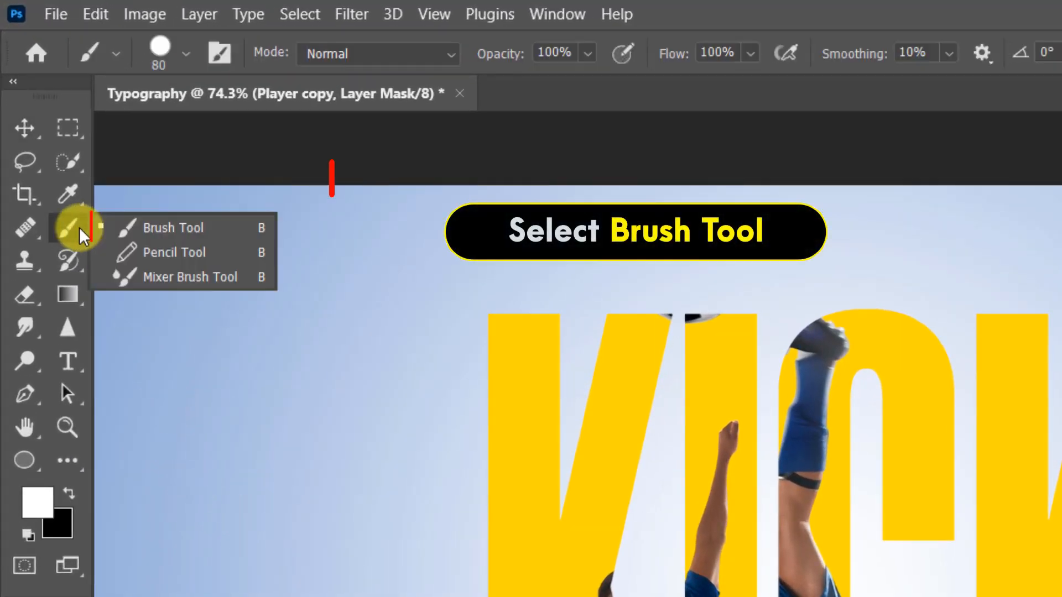
pyautogui.click(238, 226)
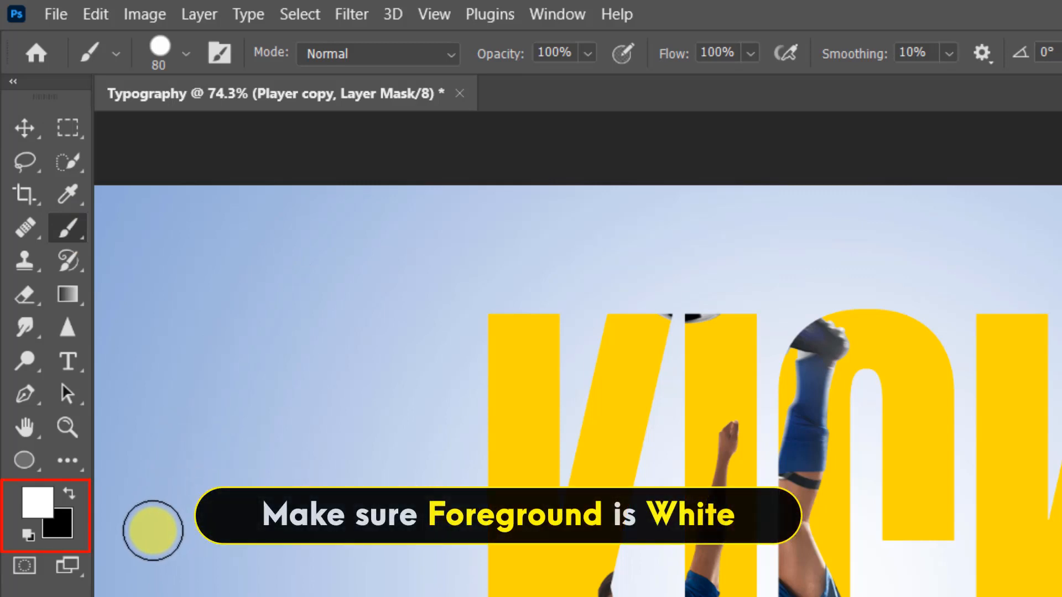
pyautogui.click(187, 51)
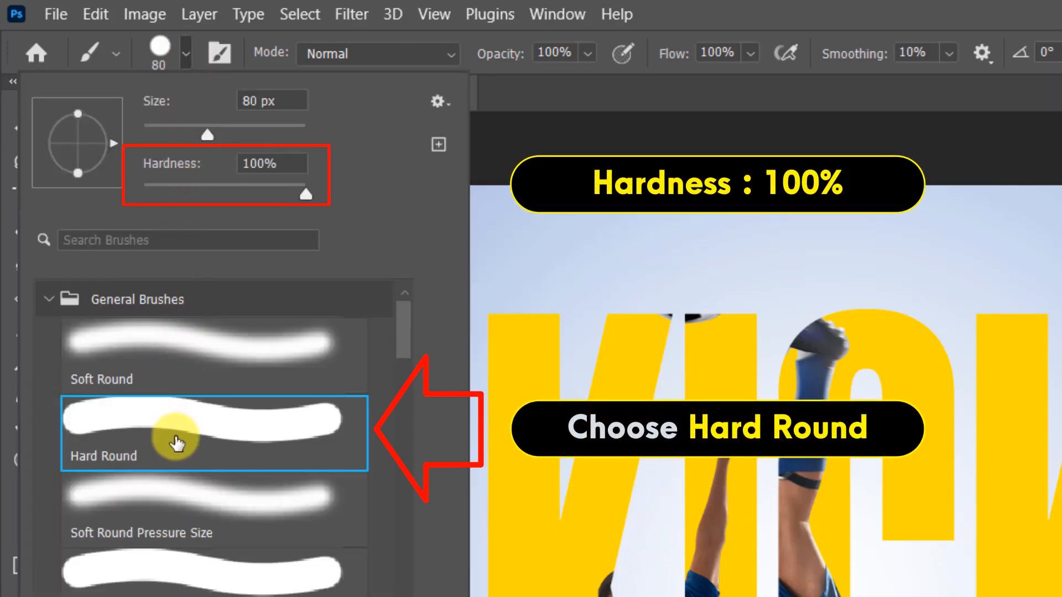
pyautogui.click(186, 51)
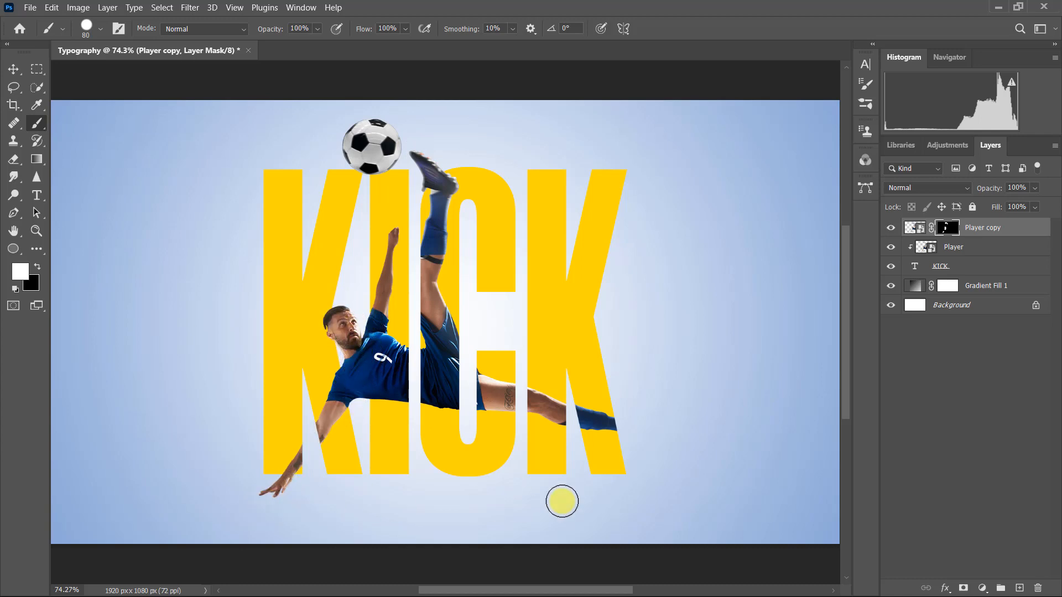
pyautogui.moveTo(621, 424); pyautogui.dragTo(691, 435)
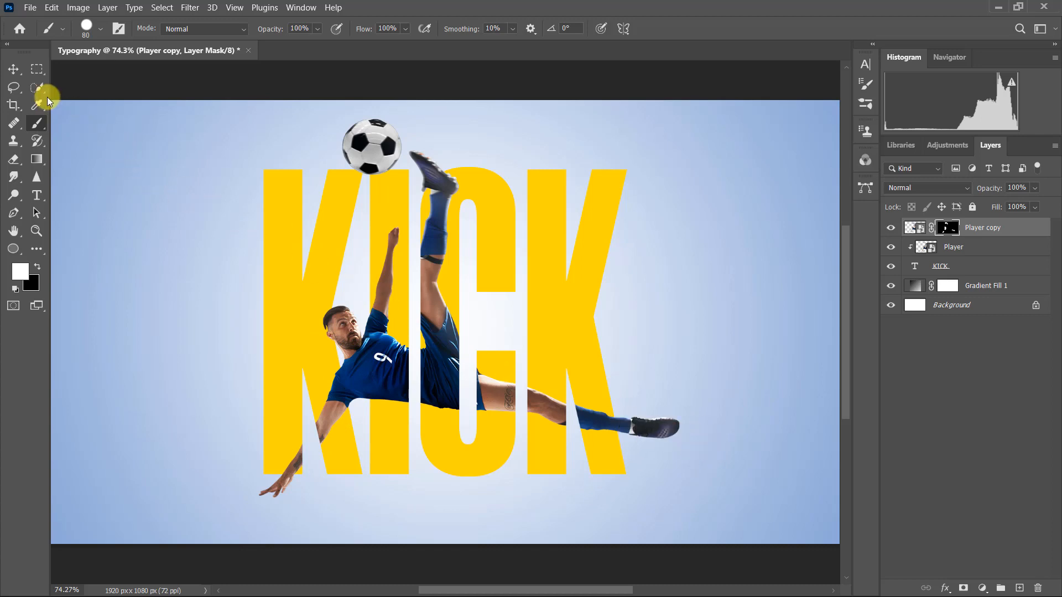
pyautogui.click(14, 69)
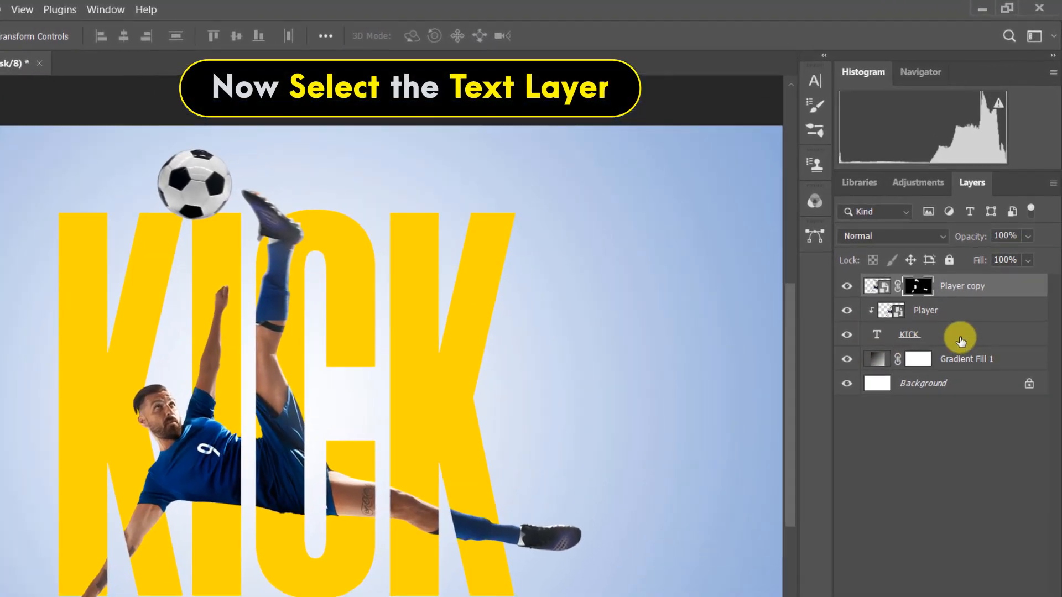
# Step: Duplicate the KICK text layer and move the original KICK layer to the top of the layer stack
pyautogui.click(980, 269)
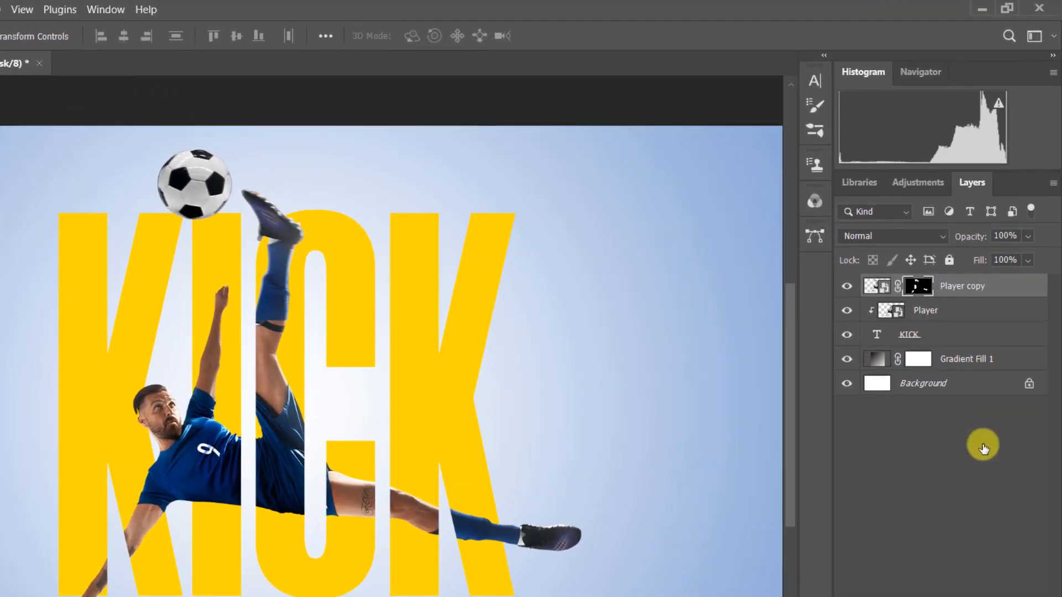
pyautogui.hotkey('ctrl', 'j')
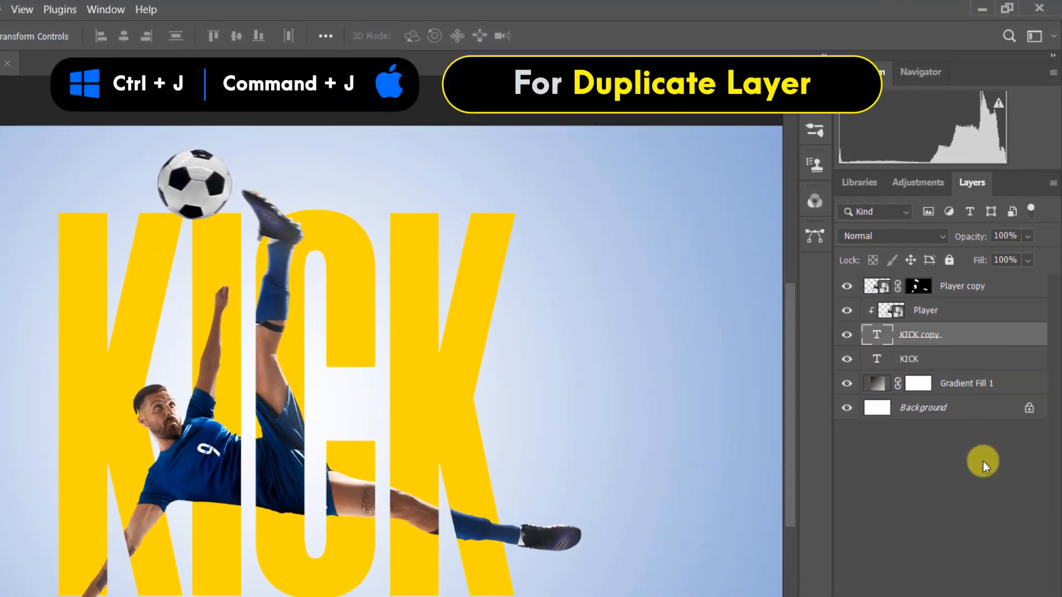
pyautogui.click(960, 365)
pyautogui.moveTo(961, 367); pyautogui.dragTo(986, 286)
# Step: Set the top KICK layer's fill to 0% and add a drop shadow with 36% opacity, 33° angle, 15 px distance, 5% spread and 16 px size
pyautogui.click(1028, 261)
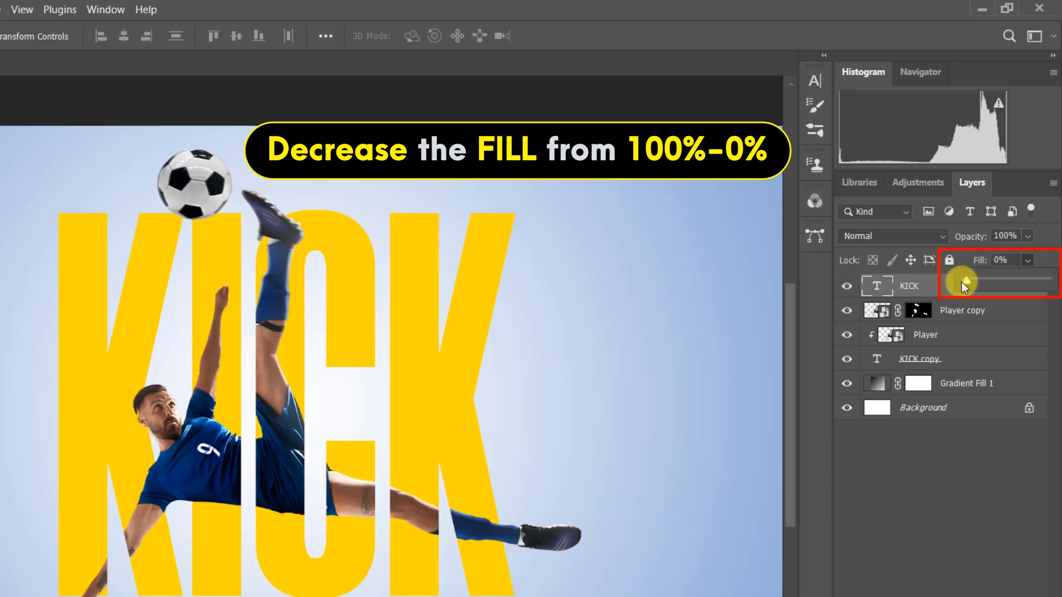
pyautogui.rightClick(909, 287)
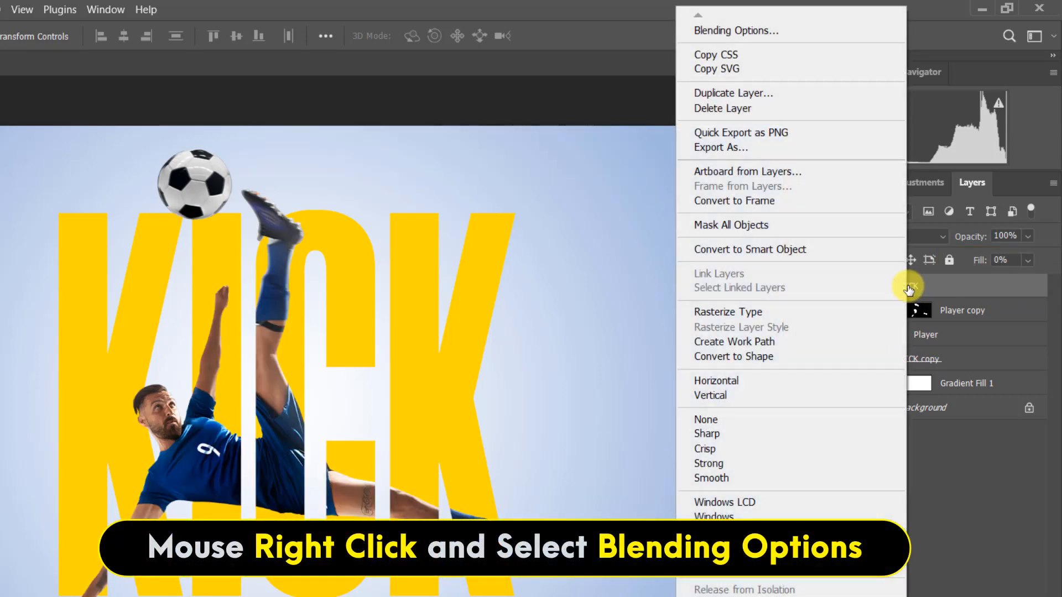
pyautogui.click(849, 34)
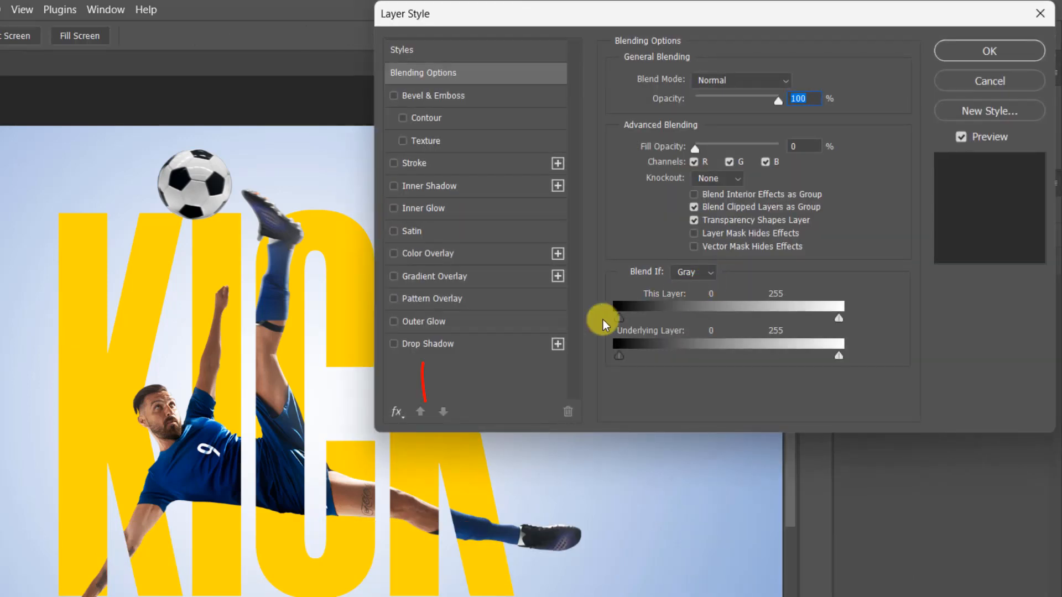
pyautogui.click(434, 349)
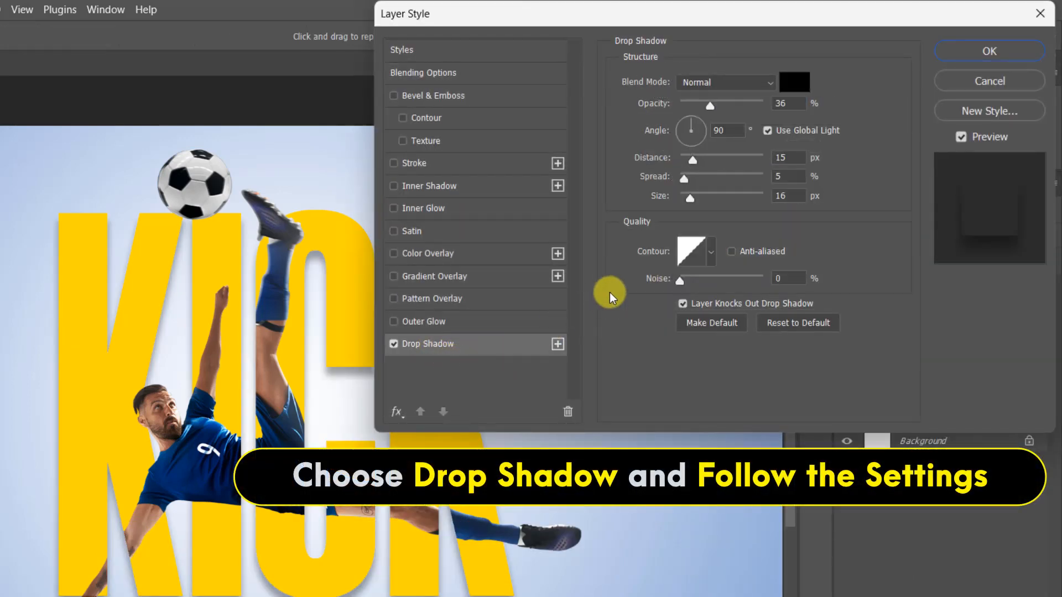
pyautogui.click(730, 130)
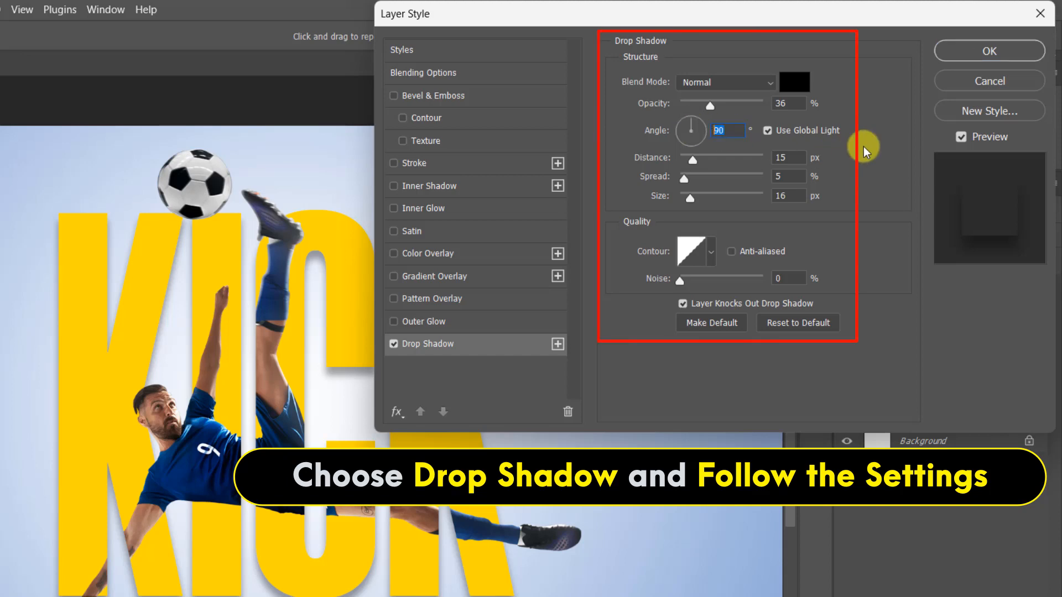
pyautogui.write('33')
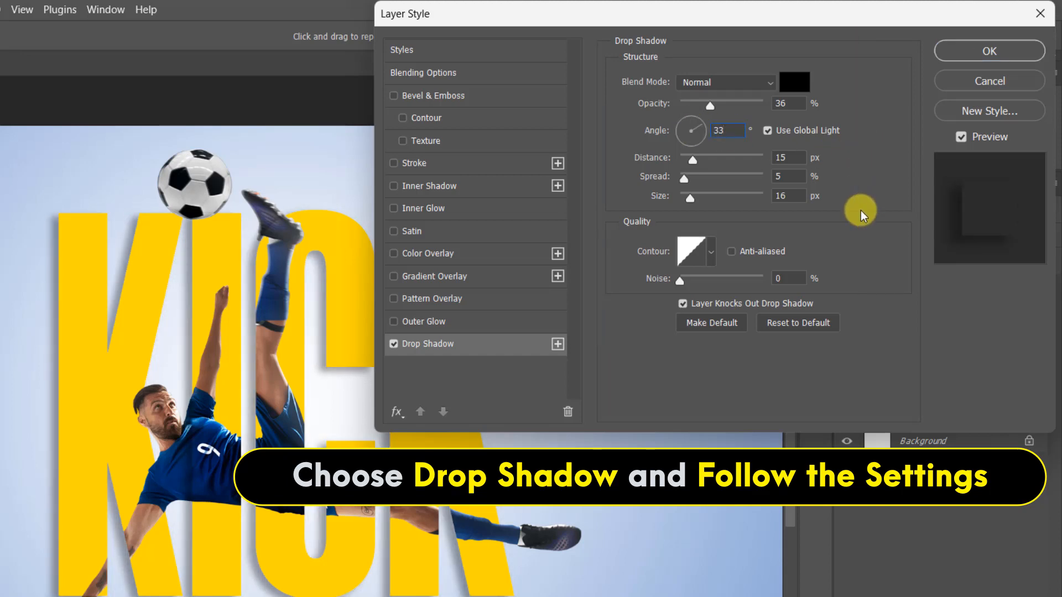
pyautogui.click(968, 53)
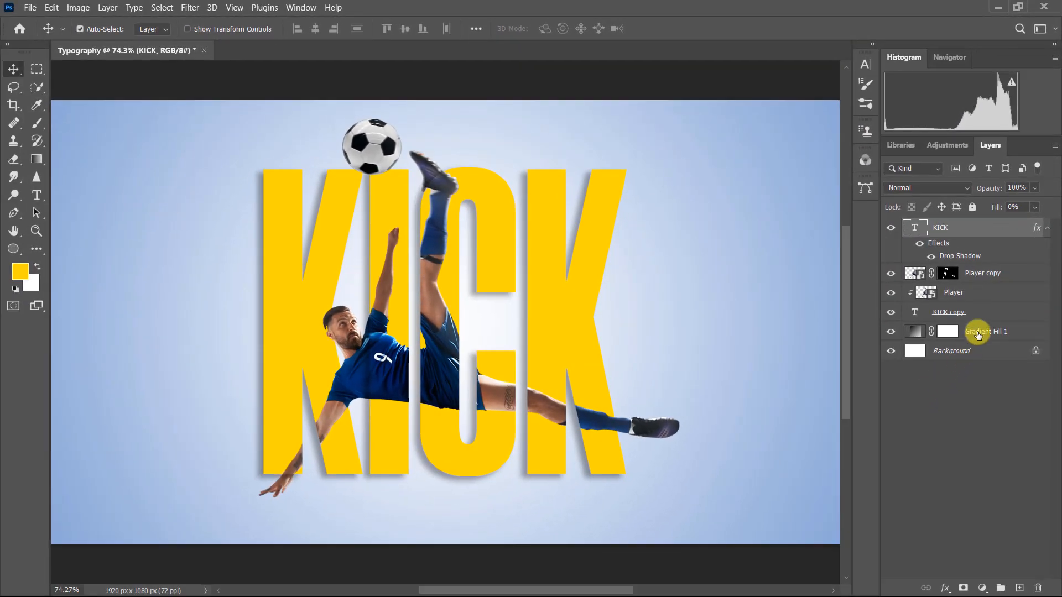
# Step: Add a linear gradient fill layer clipped to the KICK copy text, starting from the Black, White preset
pyautogui.click(974, 313)
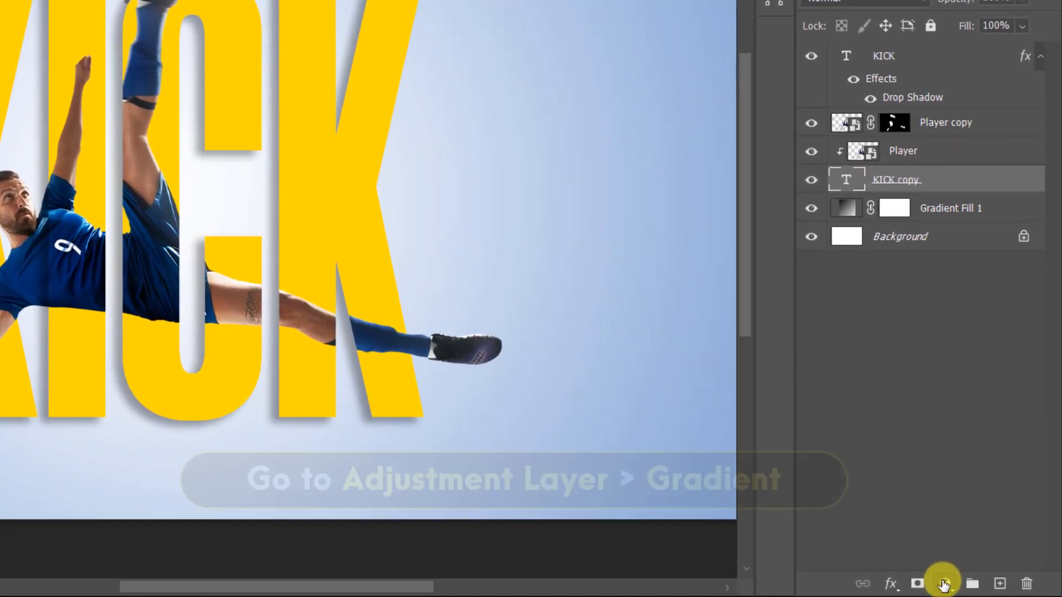
pyautogui.click(943, 585)
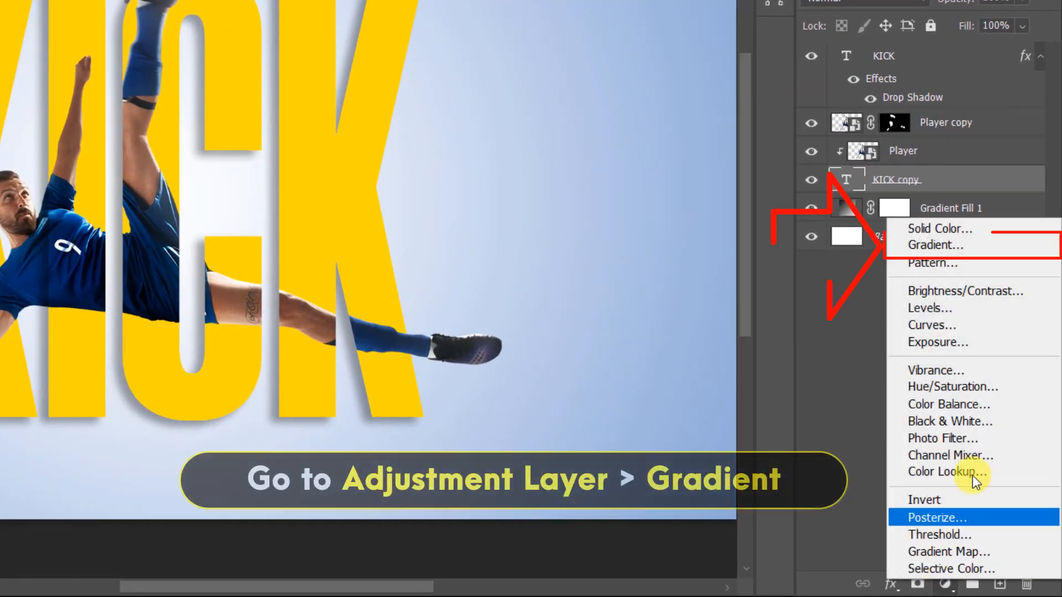
pyautogui.click(940, 245)
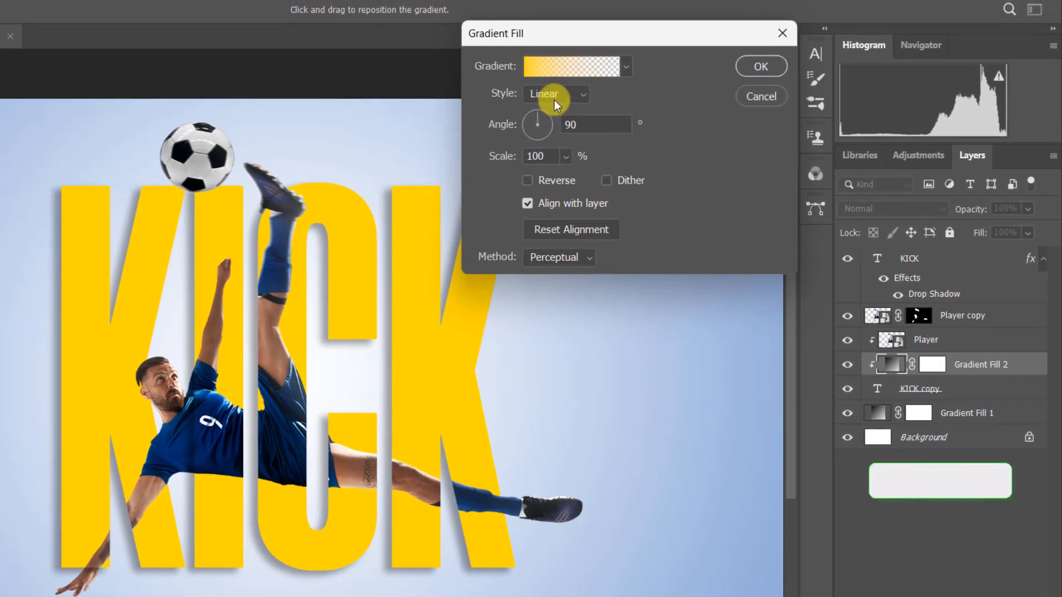
pyautogui.click(539, 65)
pyautogui.click(427, 90)
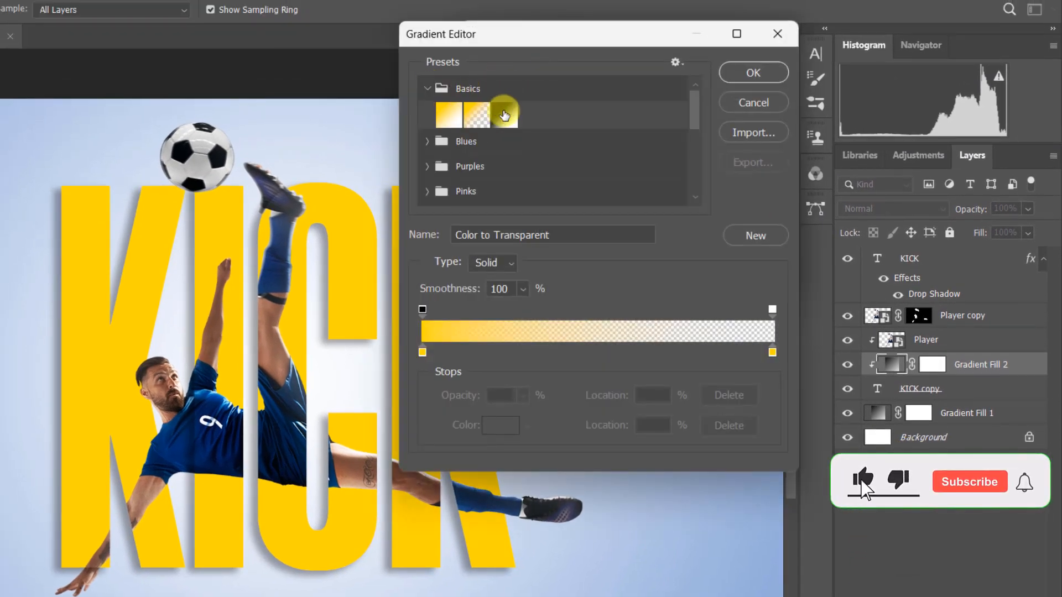
pyautogui.click(505, 115)
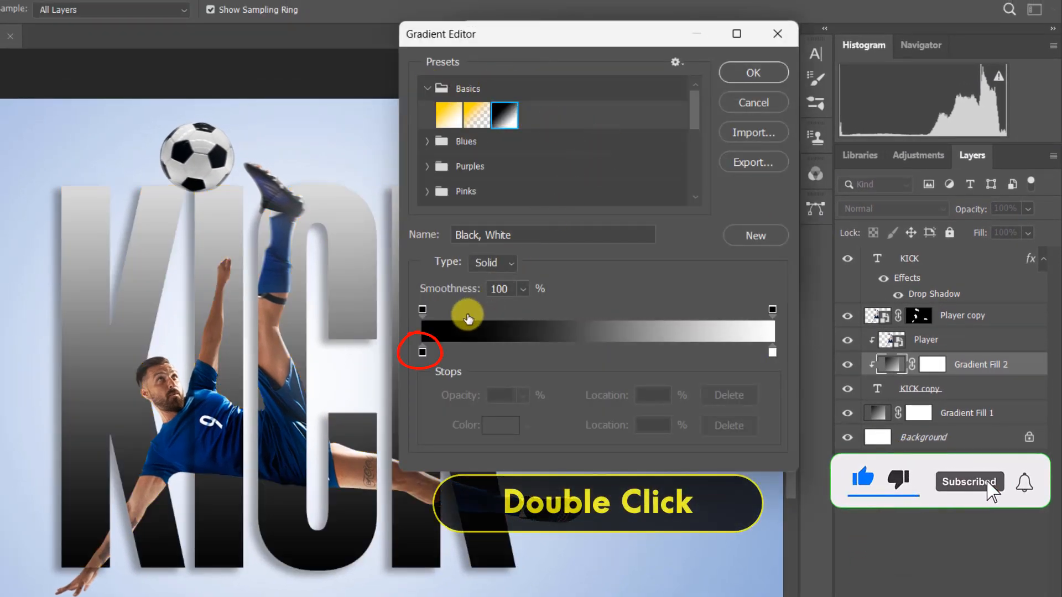
# Step: Set the gradient's start stop to red ff0000 and its end stop to yellow fddd00, and apply the gradient fill
pyautogui.doubleClick(422, 351)
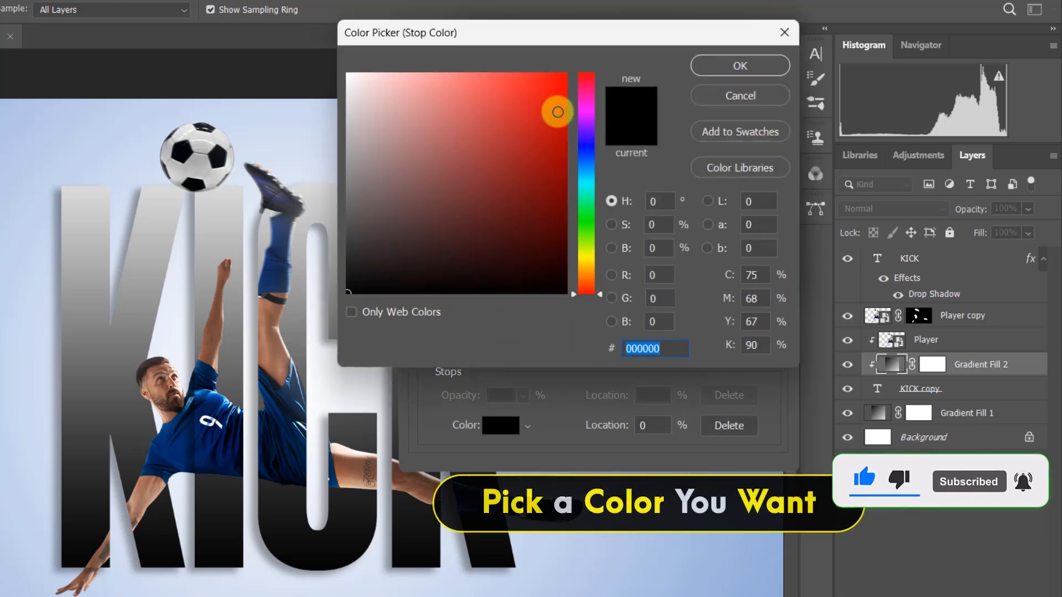
pyautogui.click(565, 75)
pyautogui.click(711, 65)
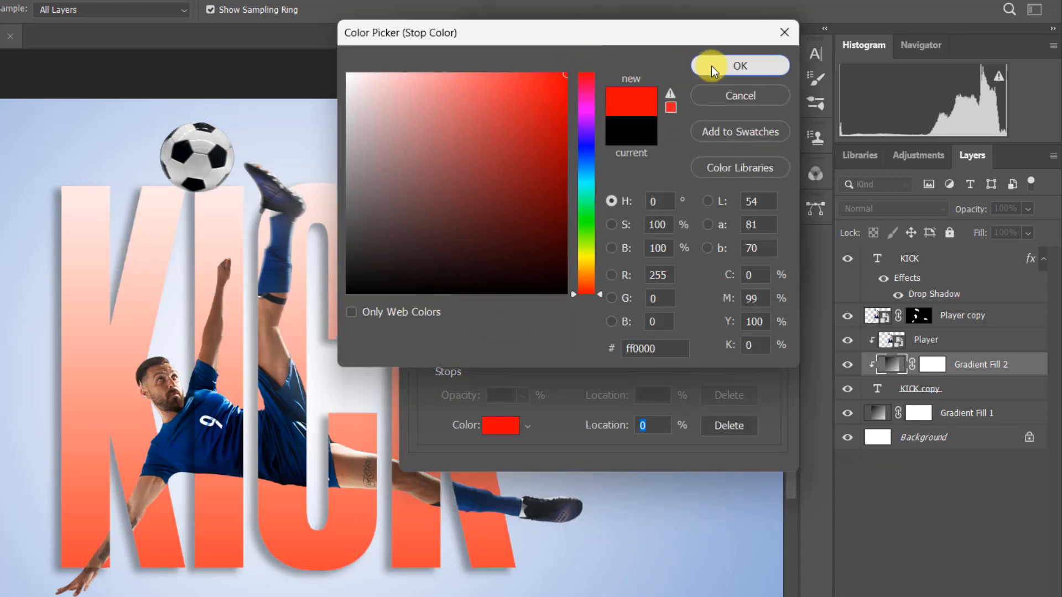
pyautogui.doubleClick(772, 353)
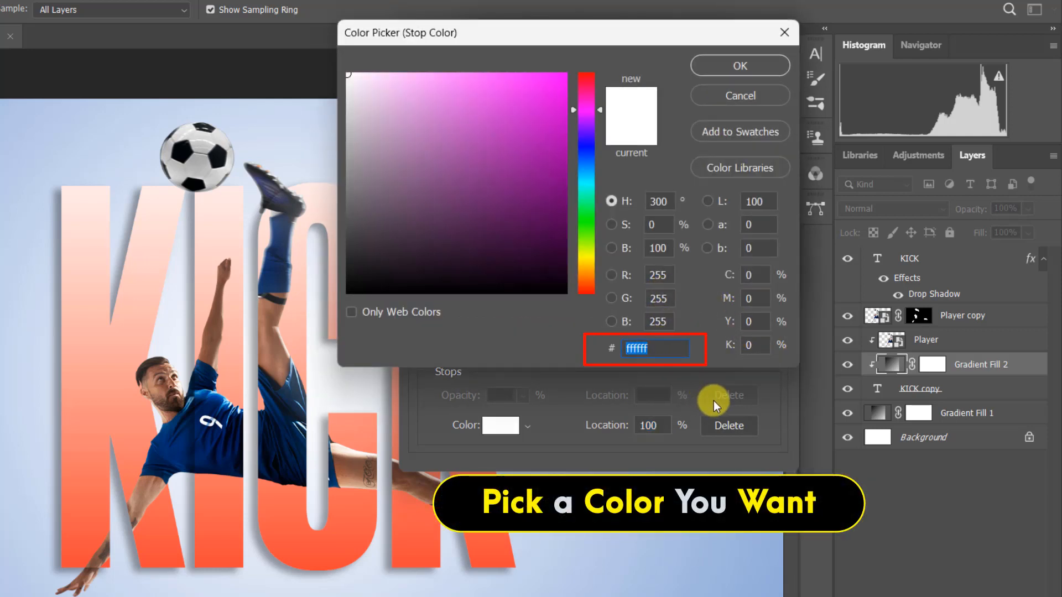
pyautogui.write('fddd00')
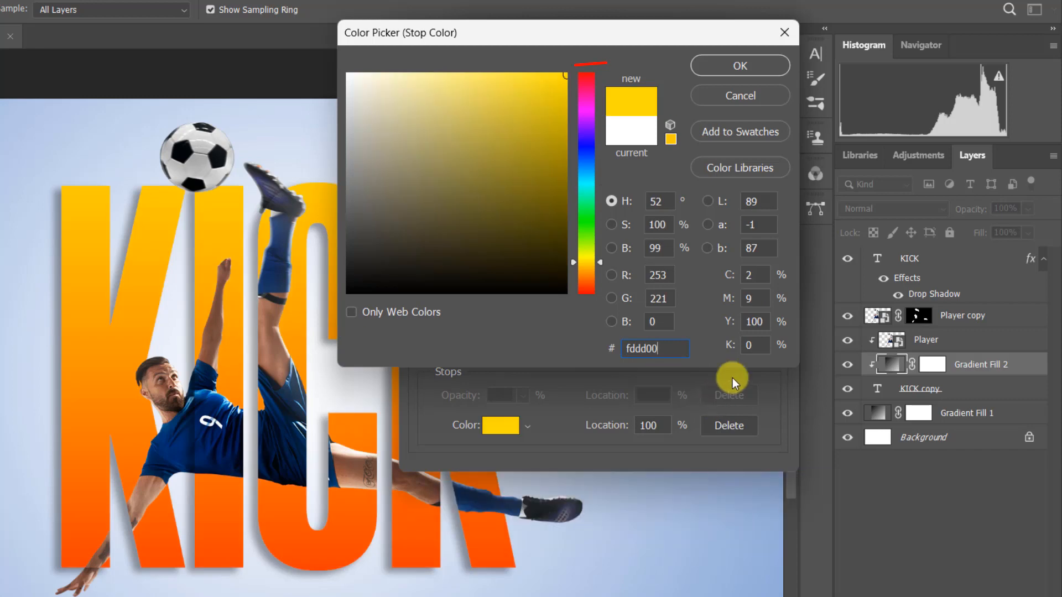
pyautogui.click(746, 66)
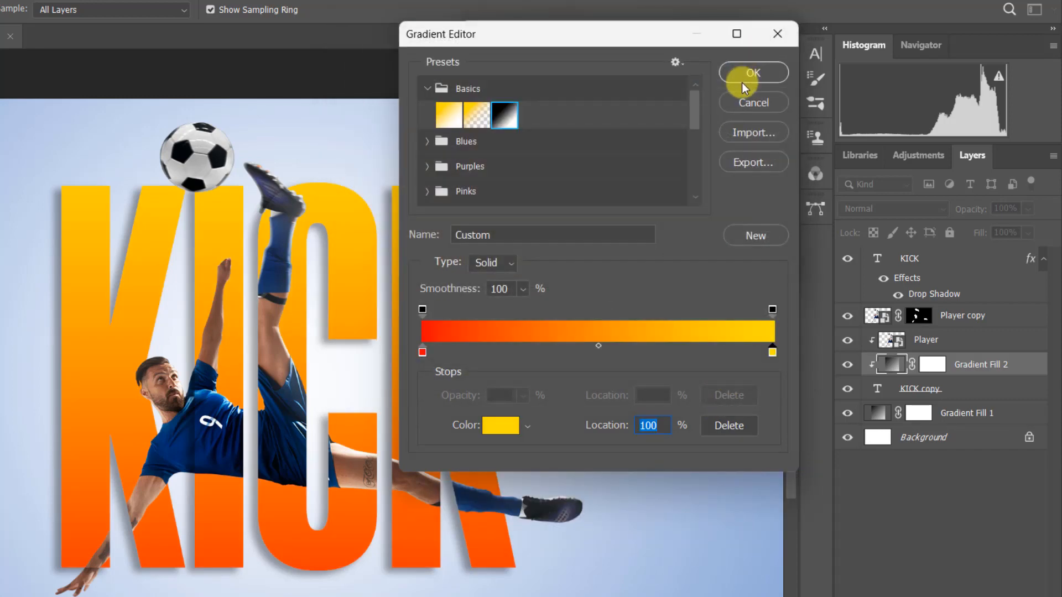
pyautogui.click(743, 74)
pyautogui.click(755, 78)
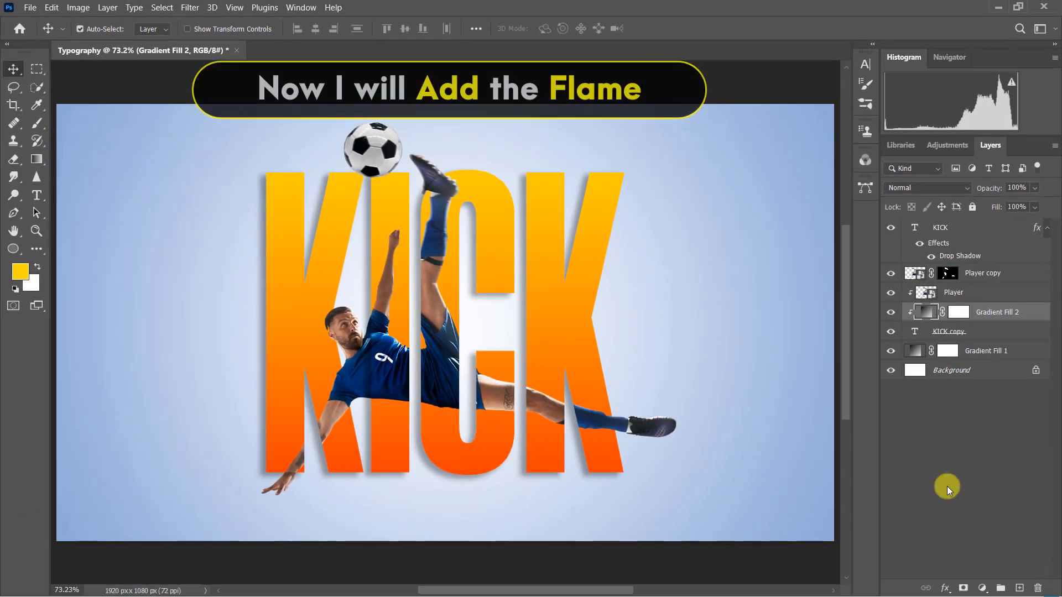
# Step: Place Flame.jpg from the Project 44 folder as an embedded image above the top KICK layer
pyautogui.click(983, 232)
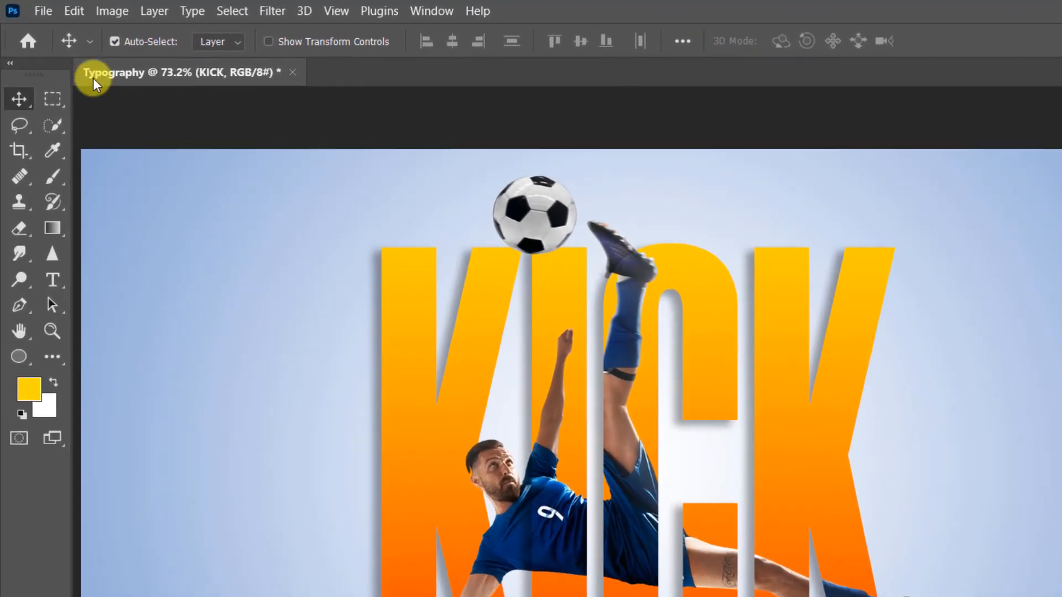
pyautogui.click(42, 11)
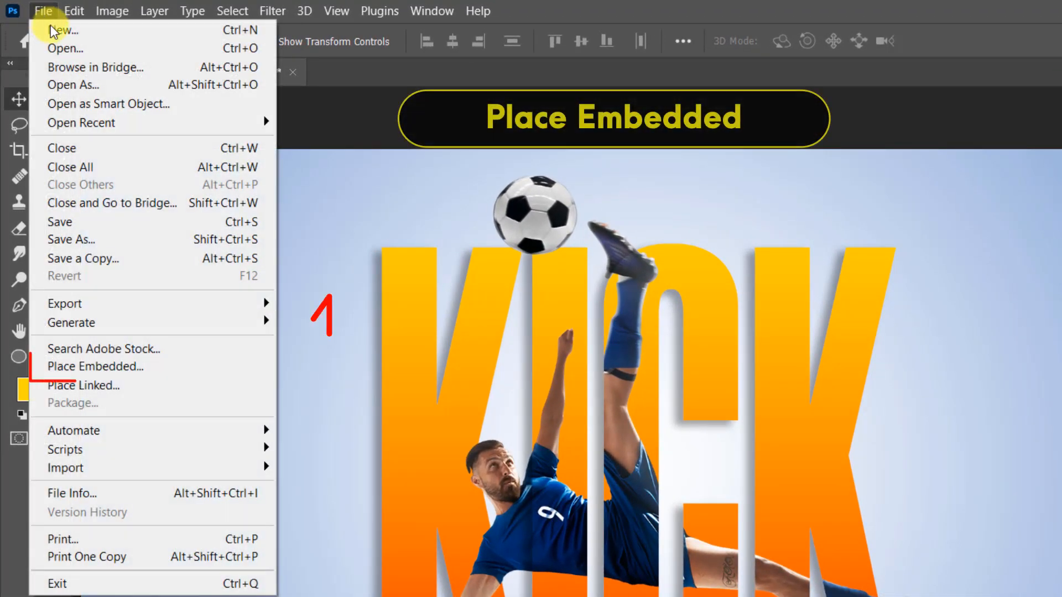
pyautogui.click(176, 366)
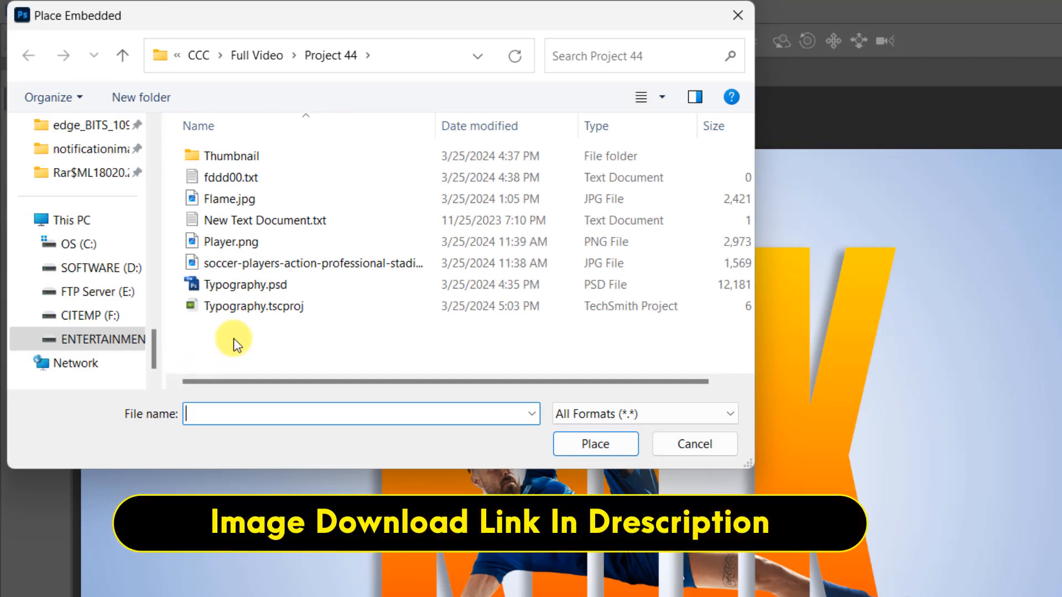
pyautogui.click(260, 200)
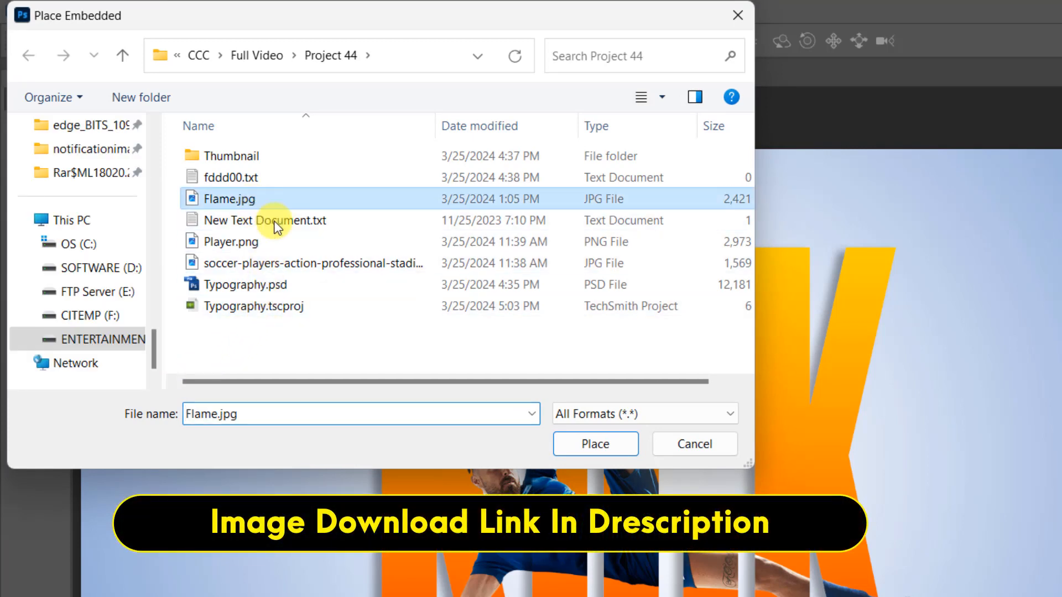
pyautogui.click(603, 447)
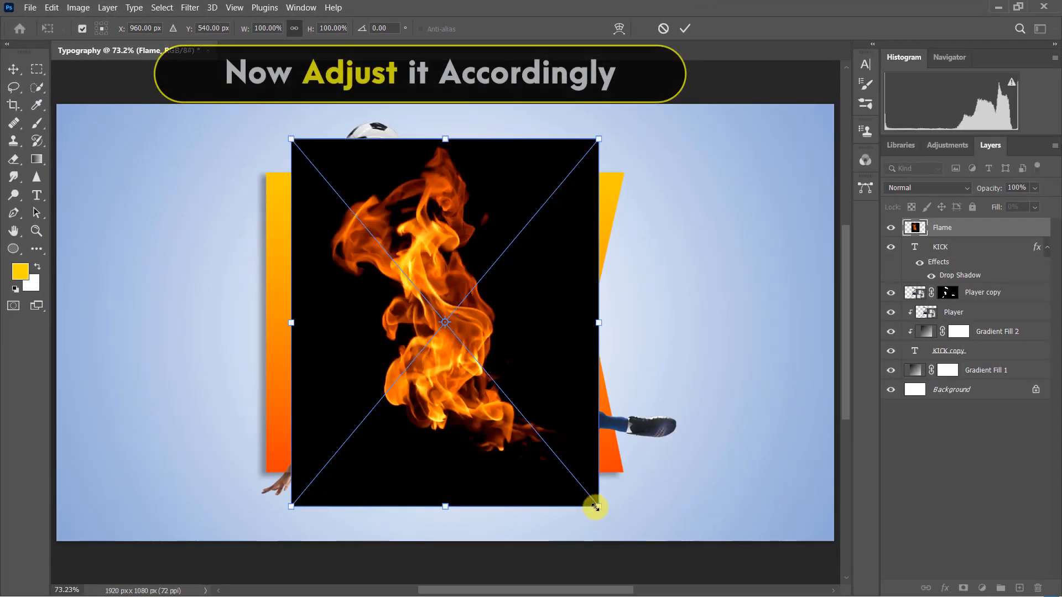
# Step: Shrink and rotate the placed flame over the letters below the ball, and set its blending mode to Screen
pyautogui.moveTo(595, 505); pyautogui.dragTo(512, 227)
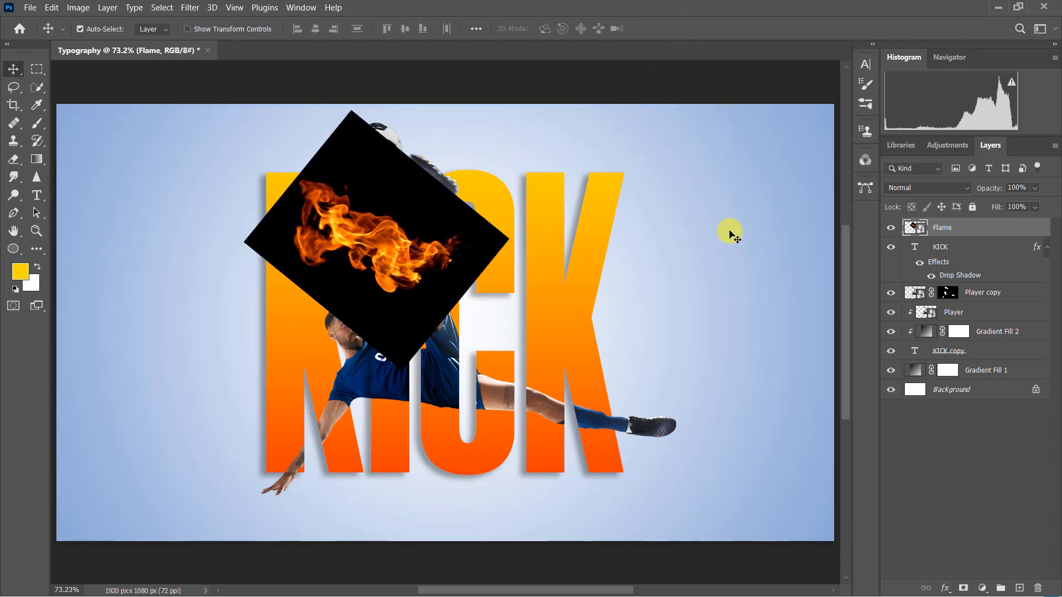
pyautogui.click(964, 190)
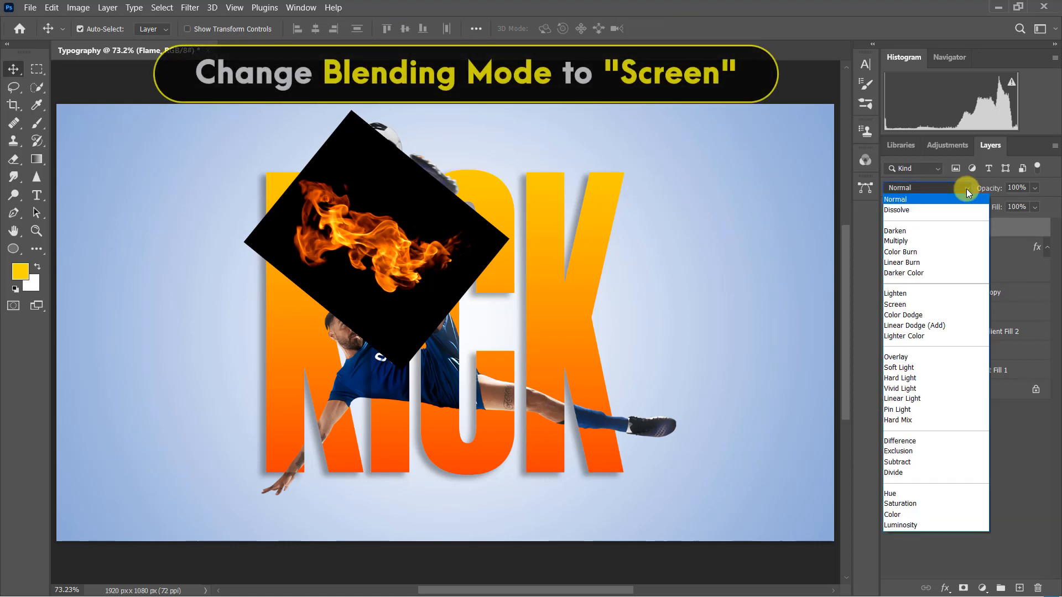
pyautogui.click(958, 303)
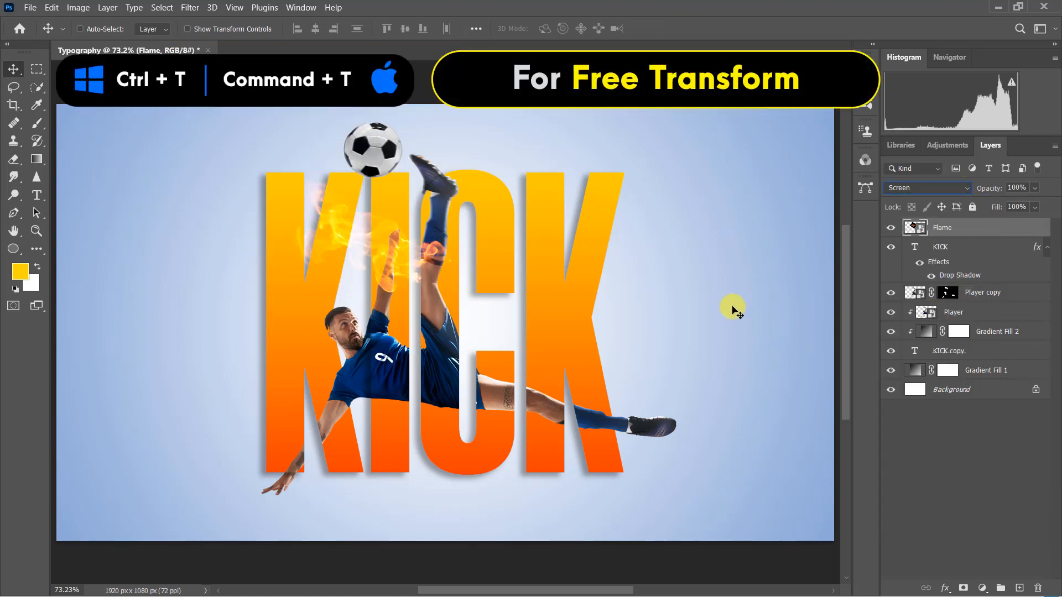
# Step: Transform the Flame layer to 38.77% scale and about -50.8° rotation, positioned around the underside of the ball, and commit it
pyautogui.hotkey('ctrl', 't')
pyautogui.moveTo(397, 245); pyautogui.dragTo(368, 183)
pyautogui.moveTo(373, 308); pyautogui.dragTo(356, 230)
pyautogui.moveTo(374, 184); pyautogui.dragTo(410, 242)
pyautogui.press('Right')
pyautogui.press('Right')
pyautogui.press('Right')
pyautogui.press('Right')
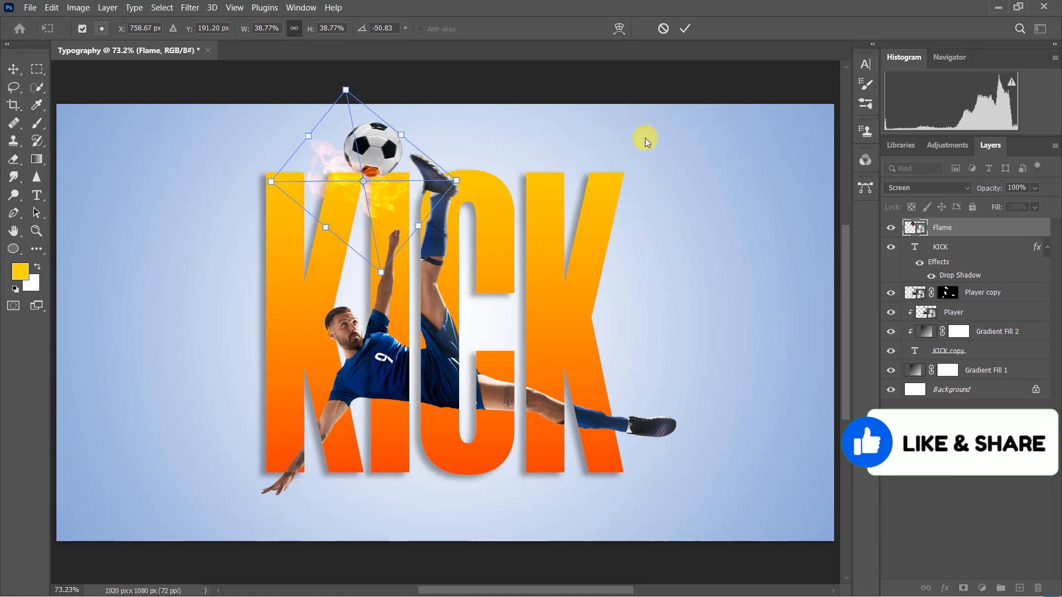
pyautogui.press('Return')
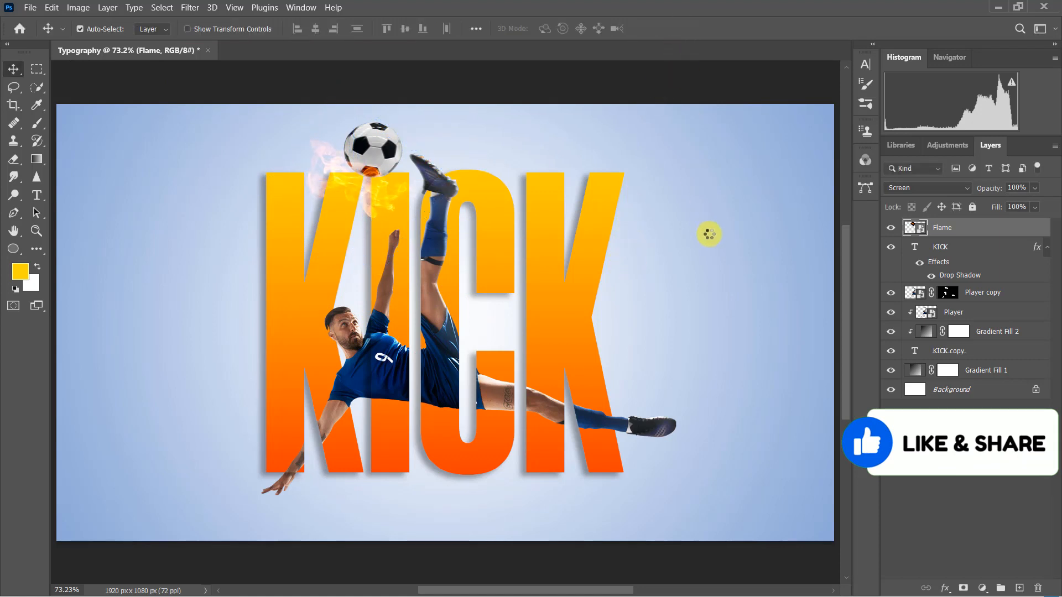